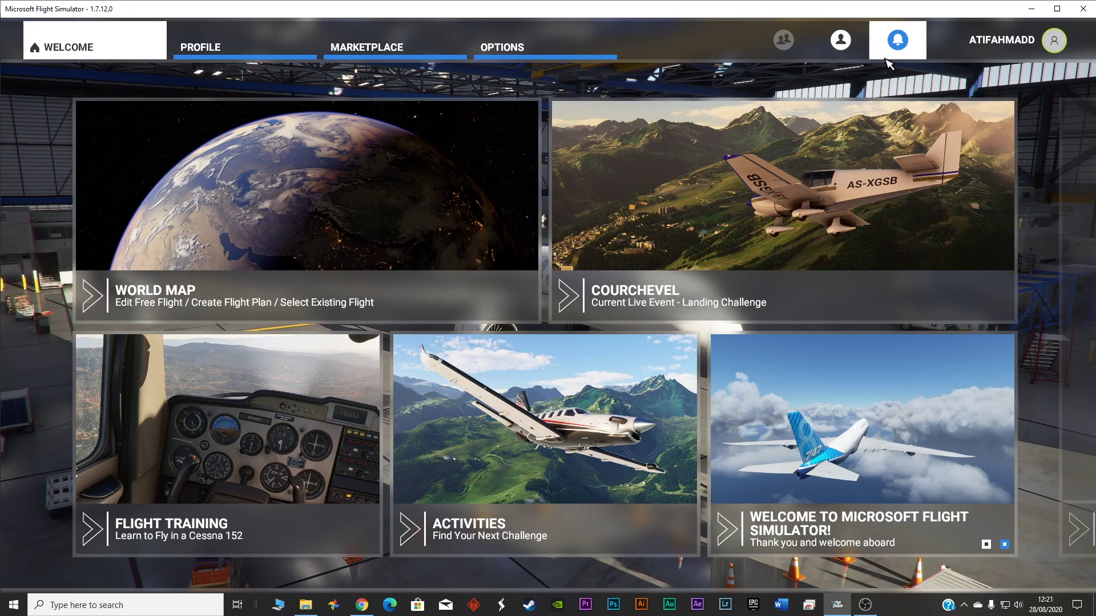
Step: Open the World Map for creating a flight plan and look over the region around northern Pakistan
{"action": "left_click", "coordinate": [363, 214]}
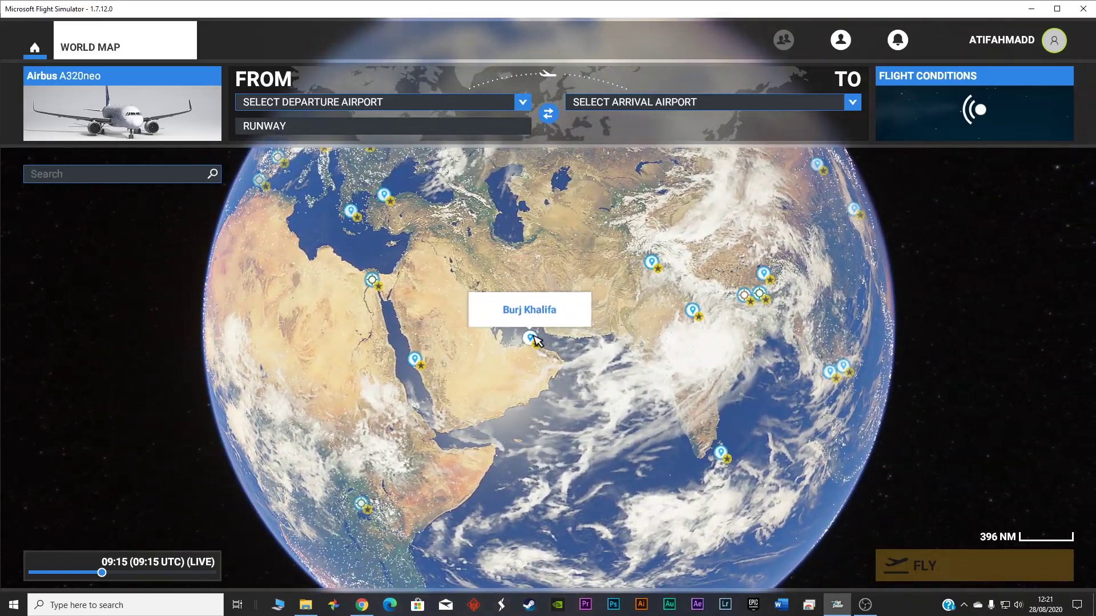
{"action": "left_click_drag", "start_coordinate": [621, 298], "coordinate": [558, 340]}
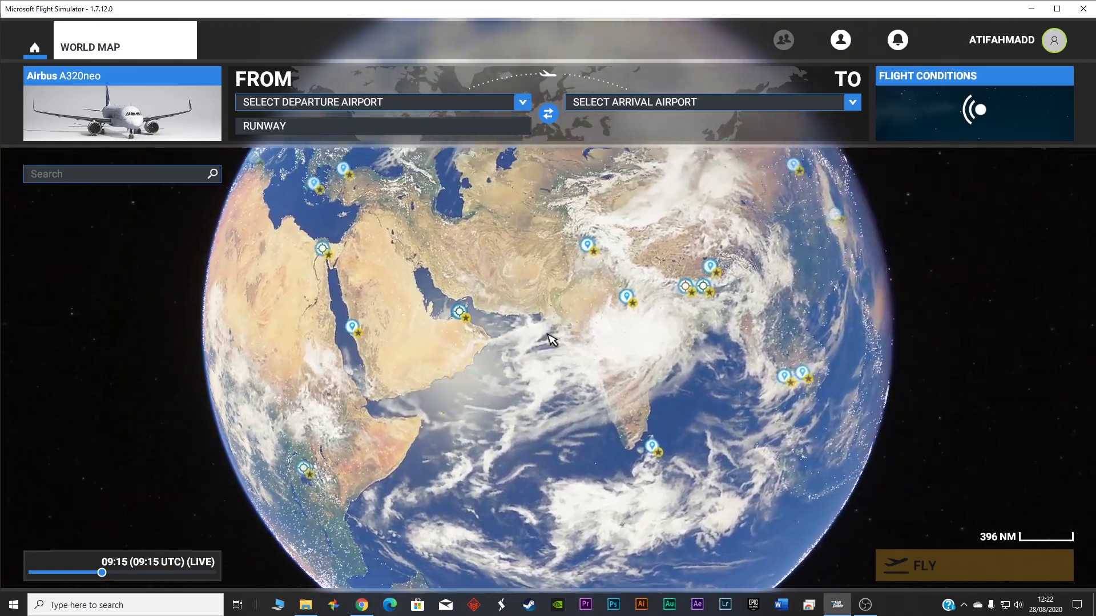
{"action": "scroll", "coordinate": [549, 359], "scroll_direction": "up", "scroll_amount": 5}
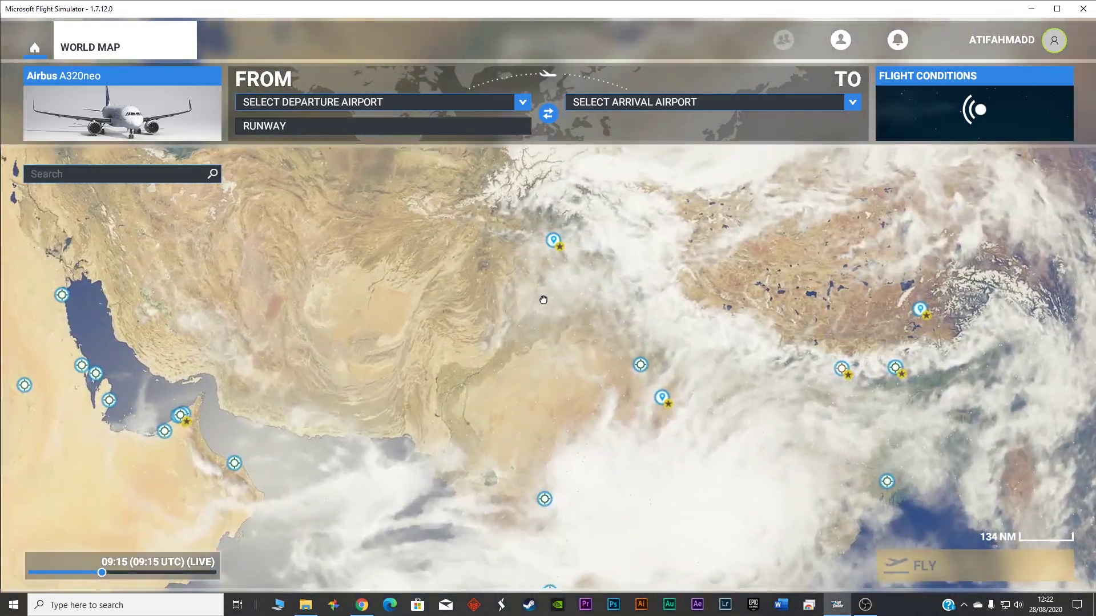
{"action": "scroll", "coordinate": [551, 317], "scroll_direction": "up", "scroll_amount": 5}
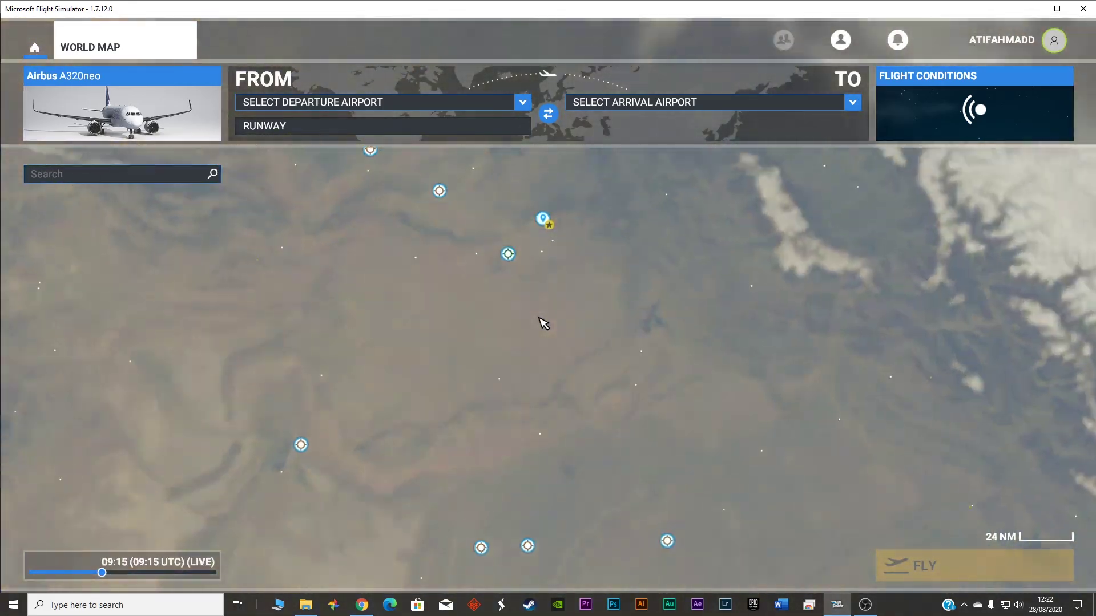
{"action": "scroll", "coordinate": [544, 323], "scroll_direction": "down", "scroll_amount": 2}
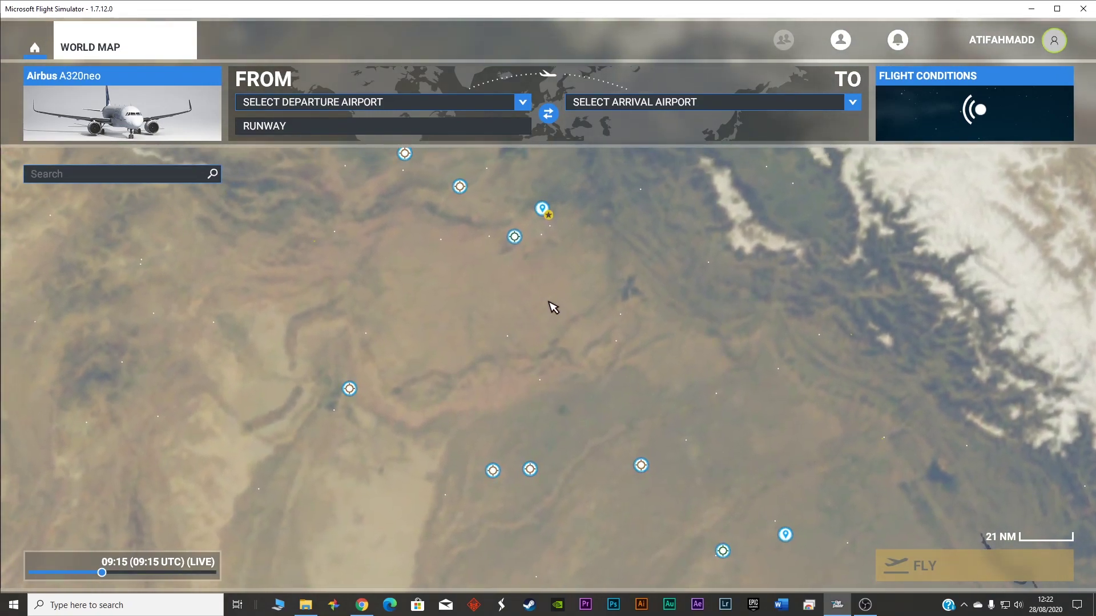
Step: Switch to Chrome and review the SimBrief new flight dispatch form, including its flight info, aircraft type and advanced options
{"action": "left_click", "coordinate": [362, 605]}
{"action": "scroll", "coordinate": [184, 279], "scroll_direction": "up", "scroll_amount": 5}
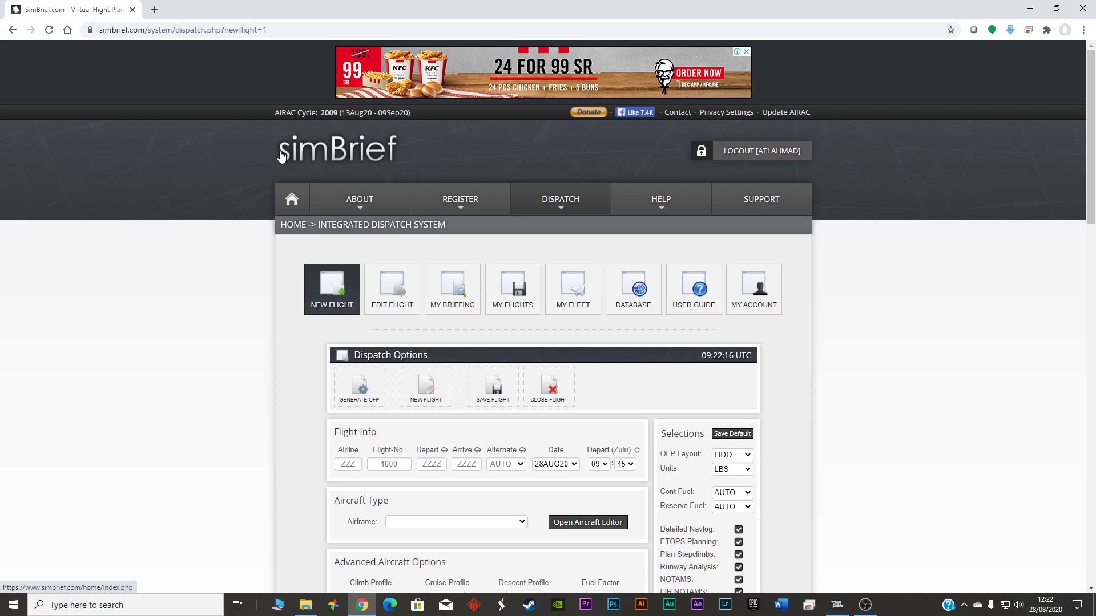
{"action": "scroll", "coordinate": [129, 250], "scroll_direction": "down", "scroll_amount": 1}
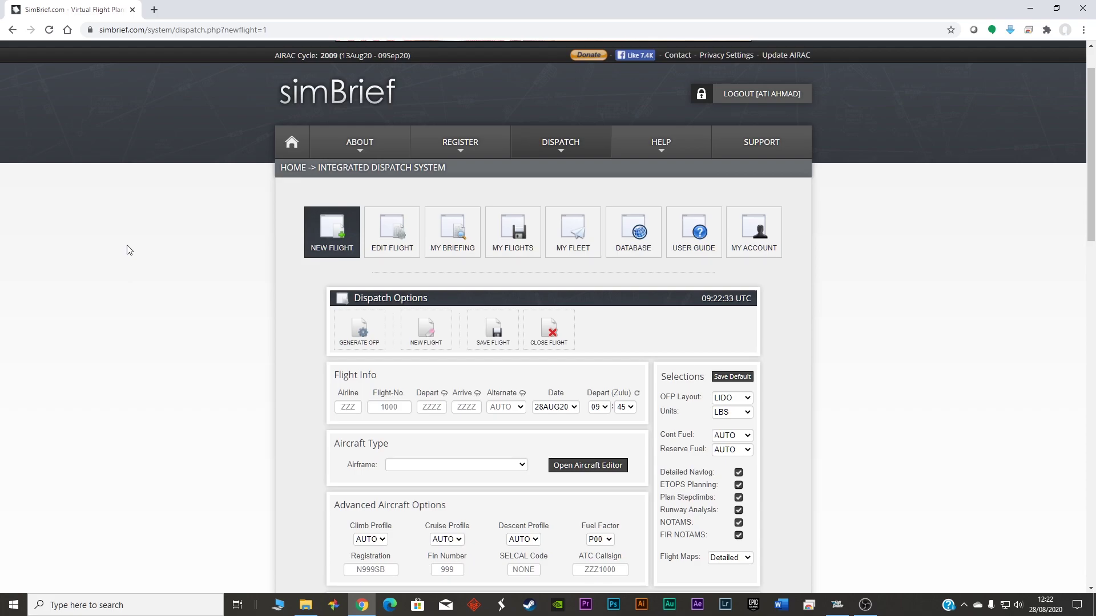
{"action": "scroll", "coordinate": [166, 276], "scroll_direction": "down", "scroll_amount": 1}
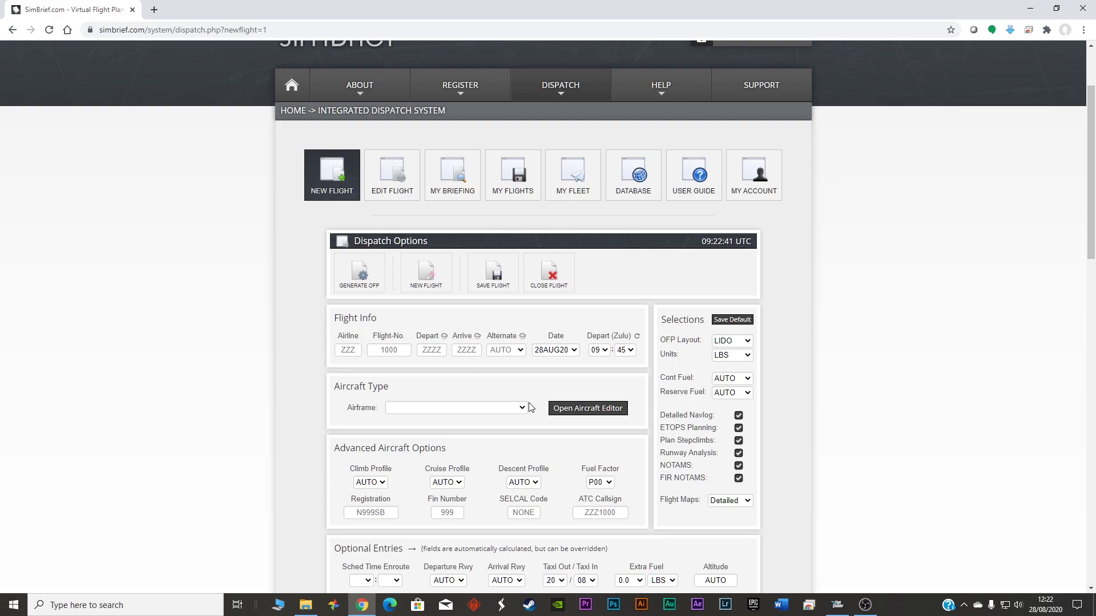
Step: Switch back to Microsoft Flight Simulator and set departure to OPIS Islamabad Intl and arrival to OPLA Allama Iqbal Intl, Lahore
{"action": "left_click", "coordinate": [837, 605]}
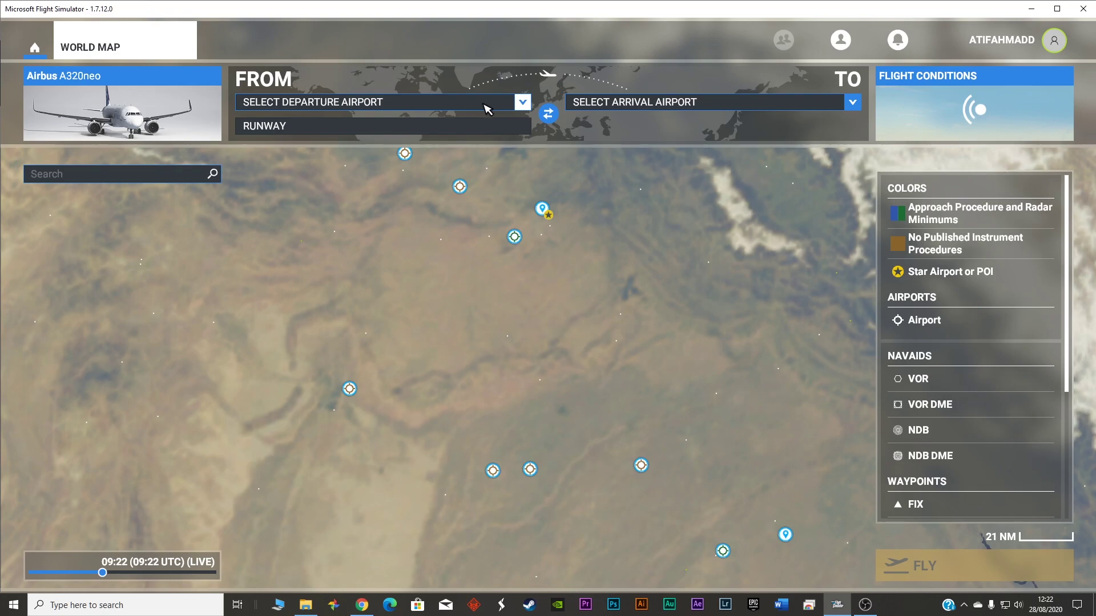
{"action": "scroll", "coordinate": [577, 377], "scroll_direction": "down", "scroll_amount": 5}
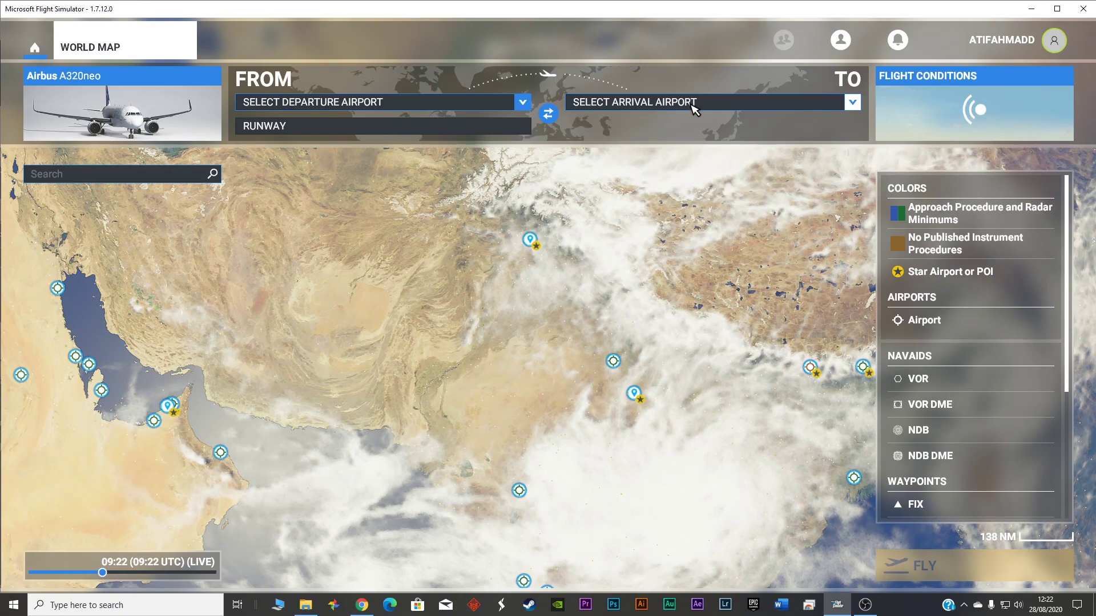
{"action": "left_click", "coordinate": [521, 105]}
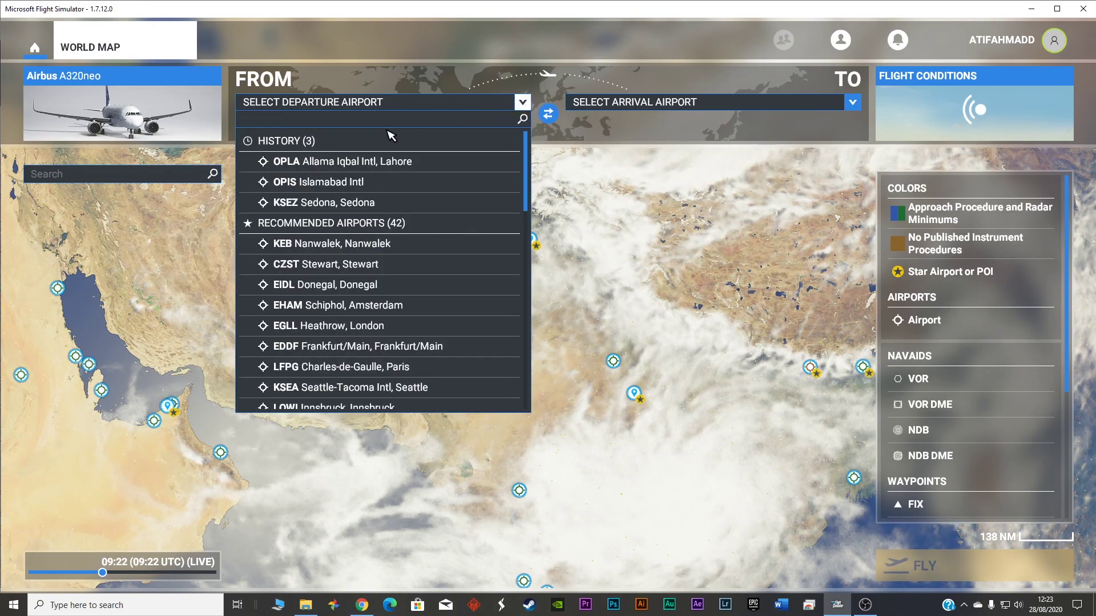
{"action": "left_click", "coordinate": [348, 182]}
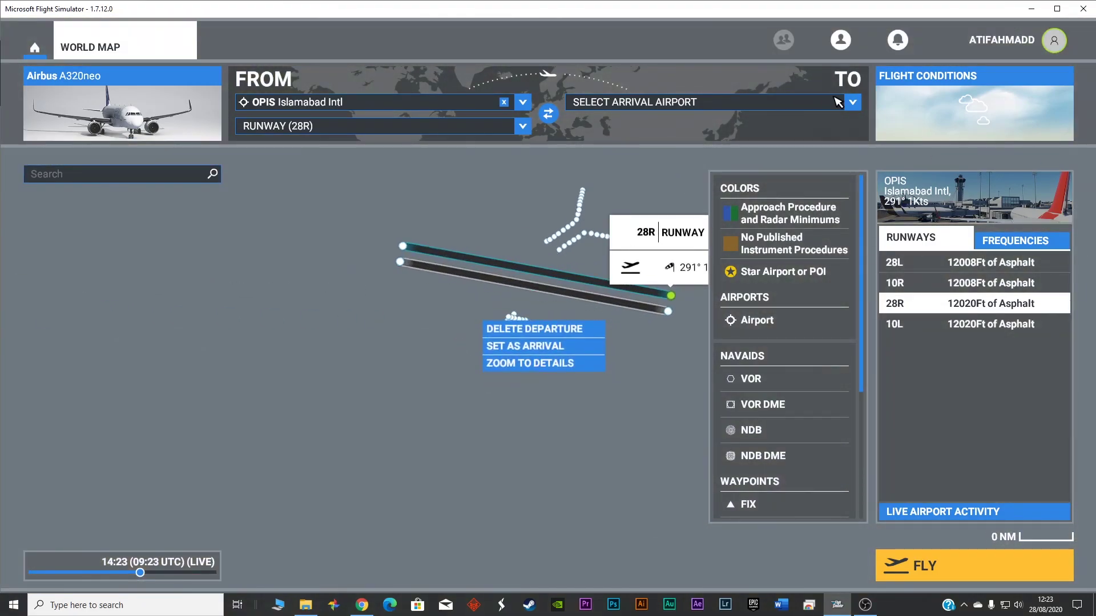
{"action": "left_click", "coordinate": [838, 103]}
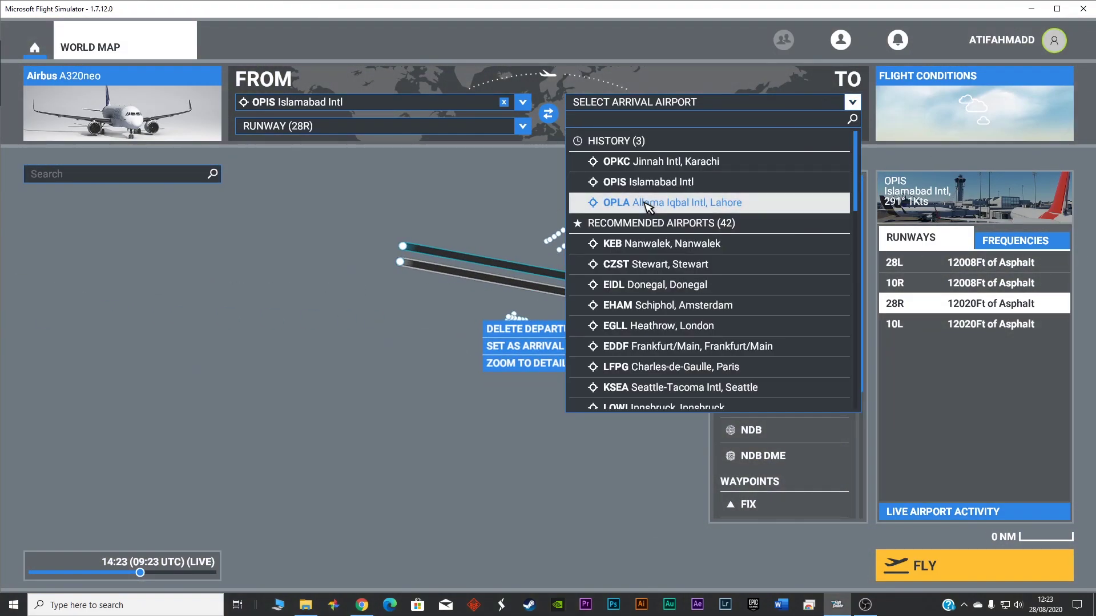
{"action": "left_click", "coordinate": [649, 203]}
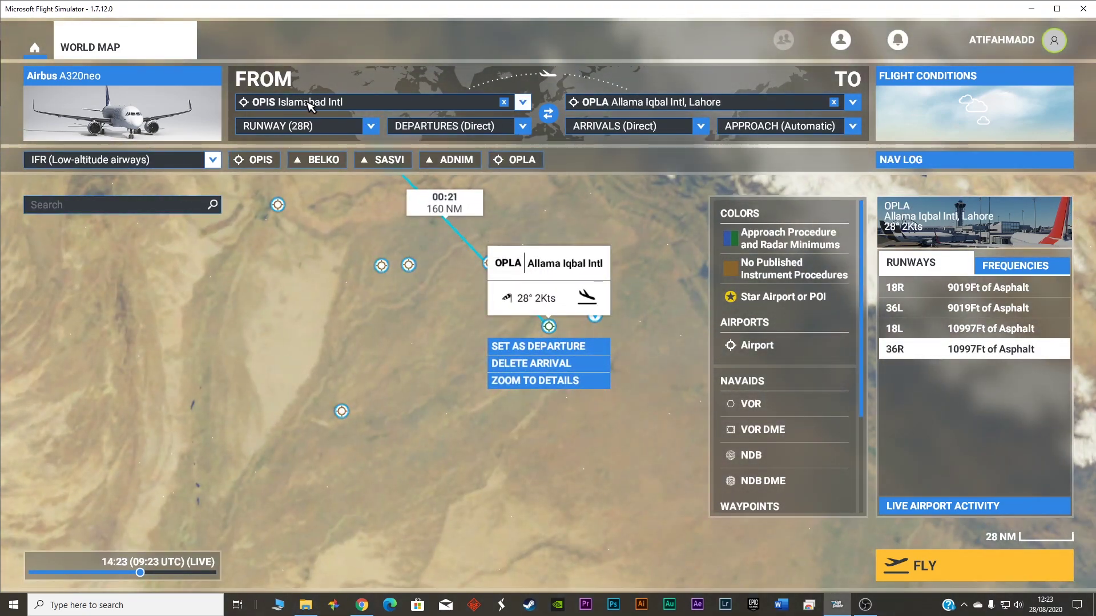
Step: Change the Islamabad to Lahore flight plan type to VFR Direct - GPS
{"action": "scroll", "coordinate": [342, 361], "scroll_direction": "down", "scroll_amount": 3}
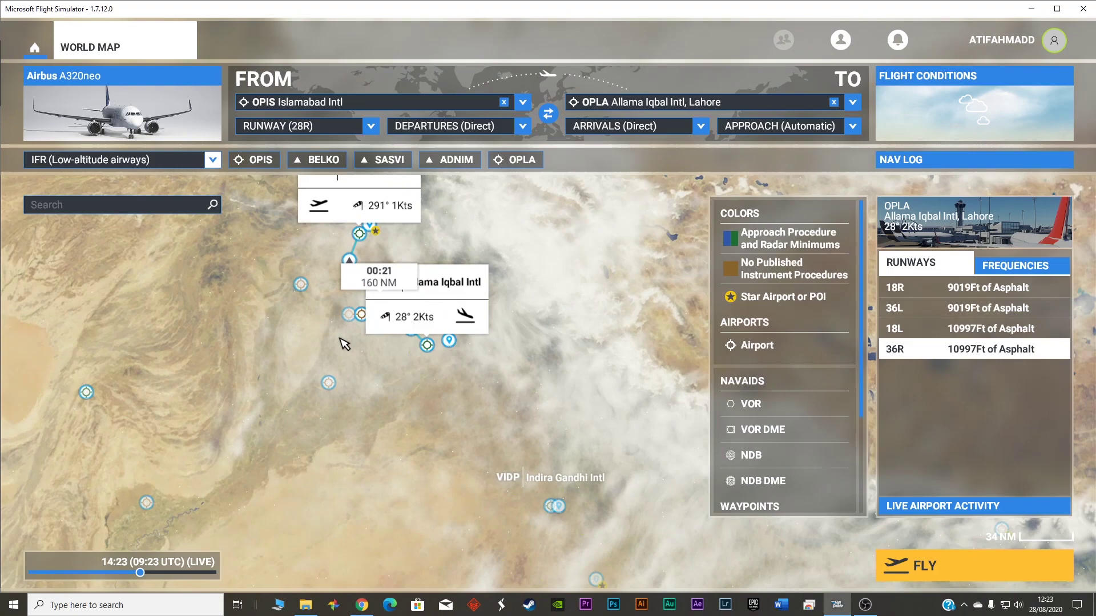
{"action": "scroll", "coordinate": [389, 361], "scroll_direction": "up", "scroll_amount": 3}
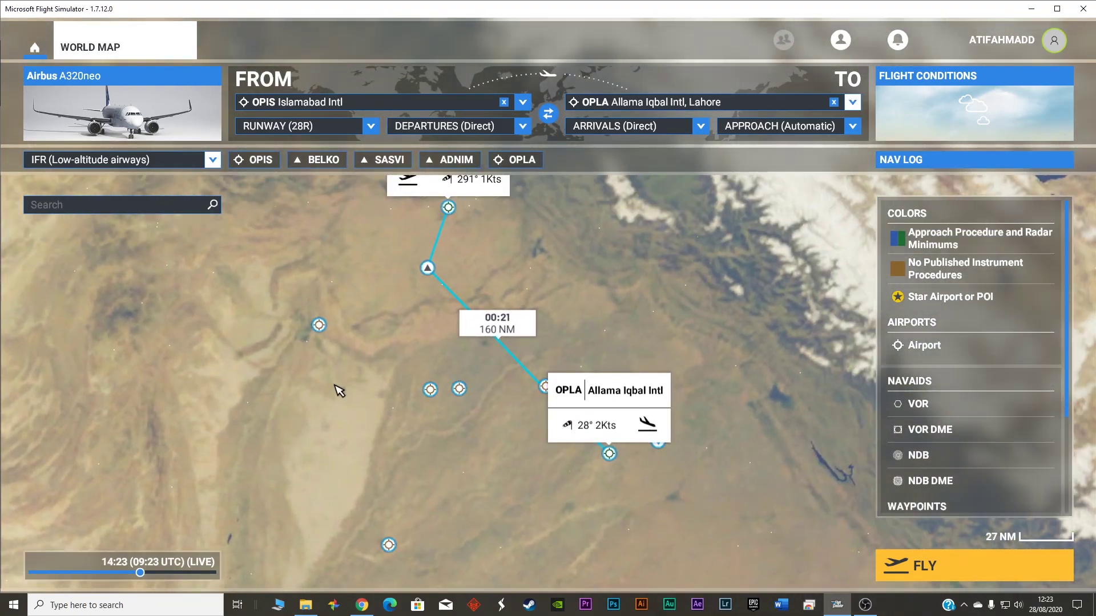
{"action": "left_click", "coordinate": [214, 160]}
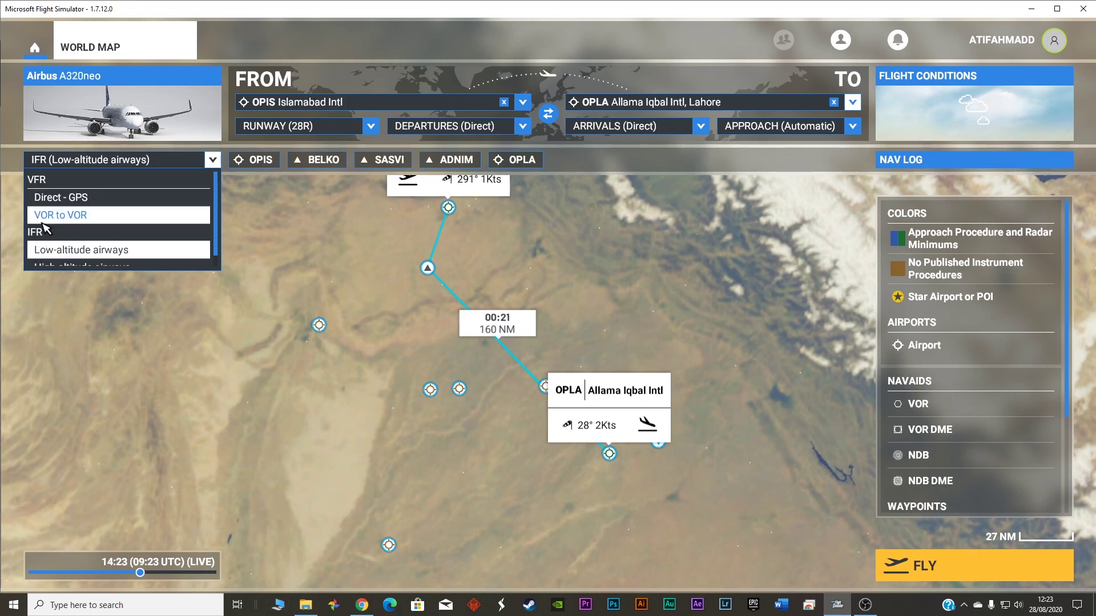
{"action": "right_click", "coordinate": [356, 251]}
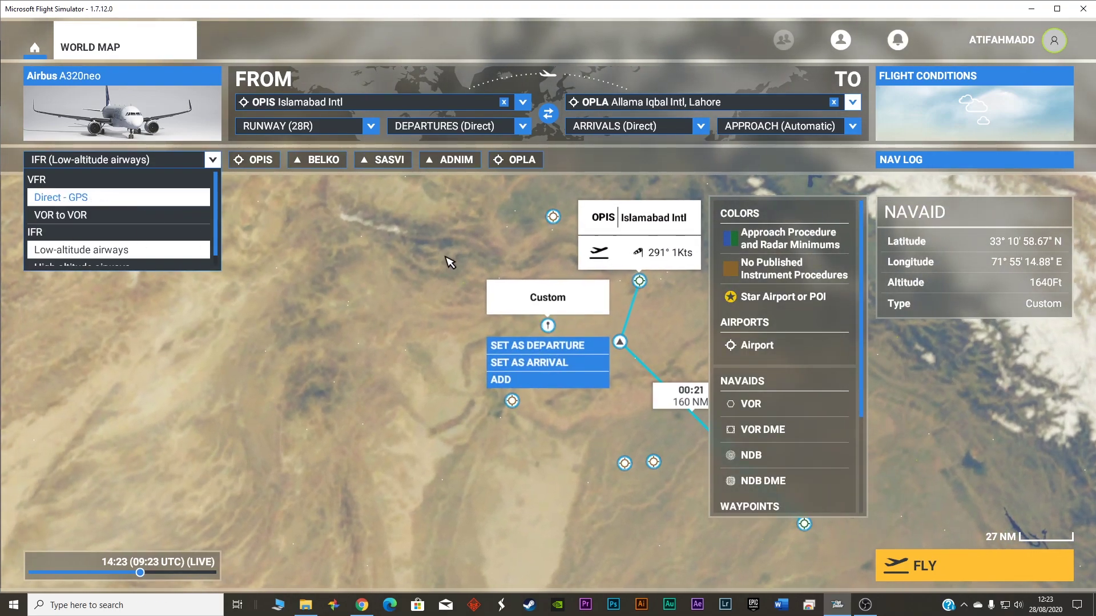
{"action": "left_click", "coordinate": [445, 259]}
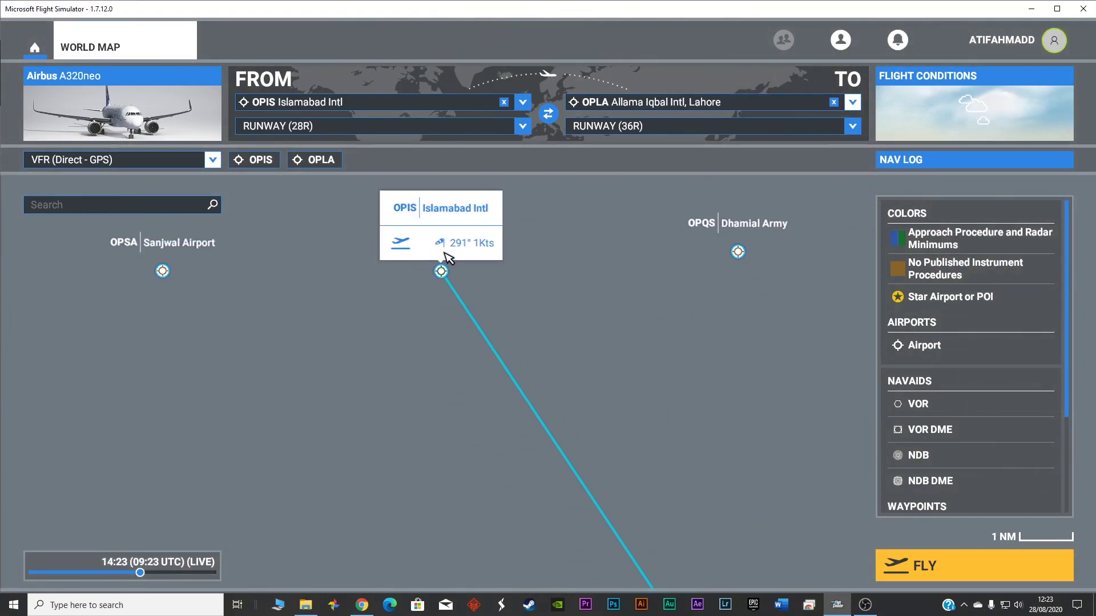
Step: Examine the direct GPS route line from Islamabad's departure runway down to Lahore's arrival runway
{"action": "scroll", "coordinate": [453, 306], "scroll_direction": "up", "scroll_amount": 3}
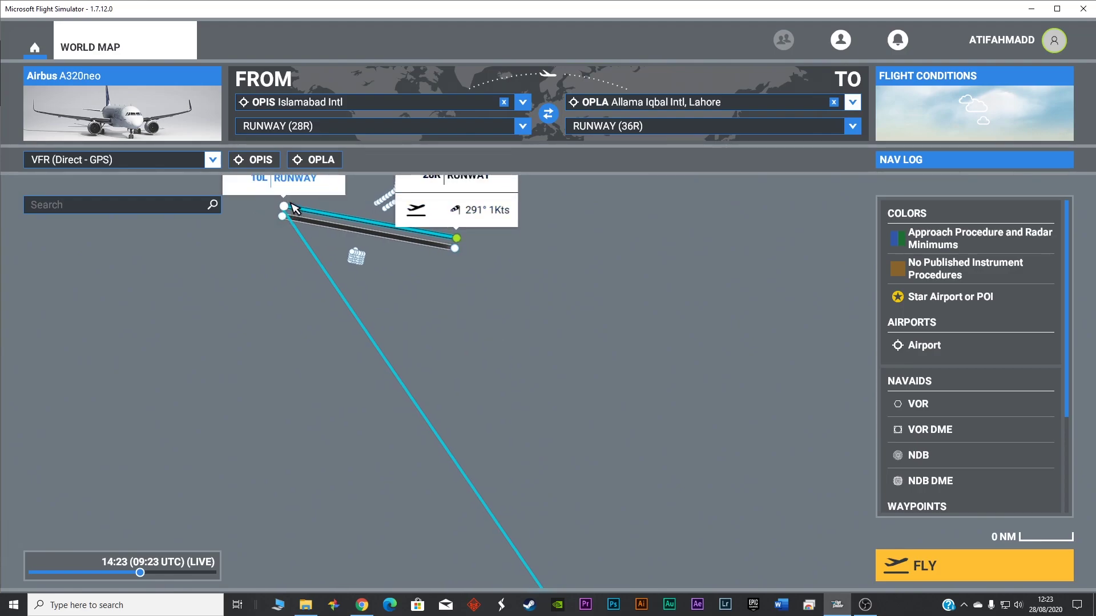
{"action": "scroll", "coordinate": [552, 445], "scroll_direction": "down", "scroll_amount": 5}
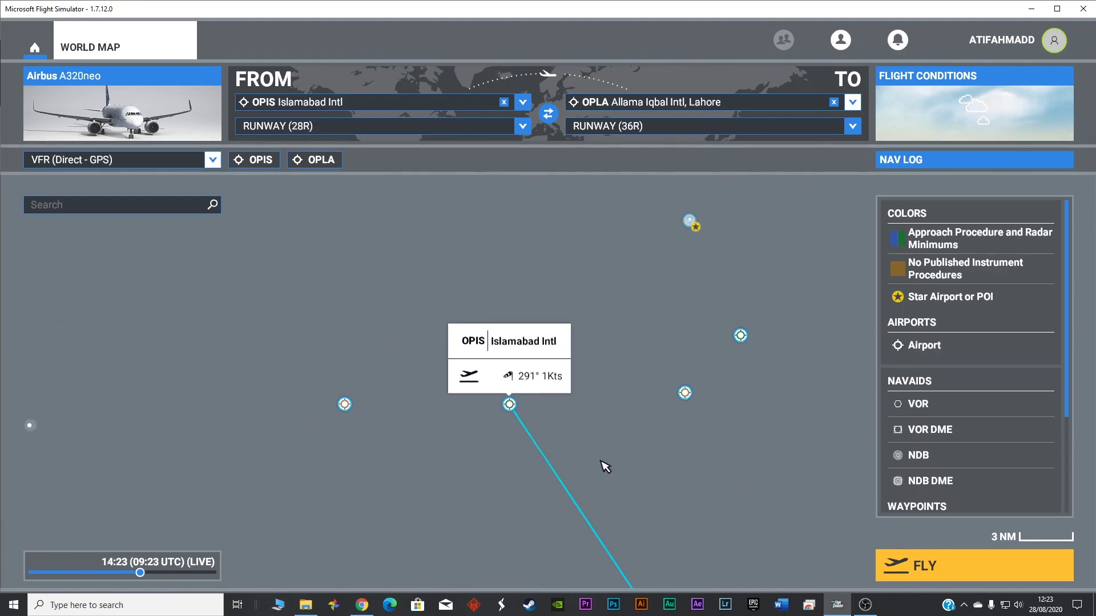
{"action": "left_click_drag", "start_coordinate": [461, 380], "coordinate": [496, 367]}
{"action": "scroll", "coordinate": [491, 379], "scroll_direction": "down", "scroll_amount": 2}
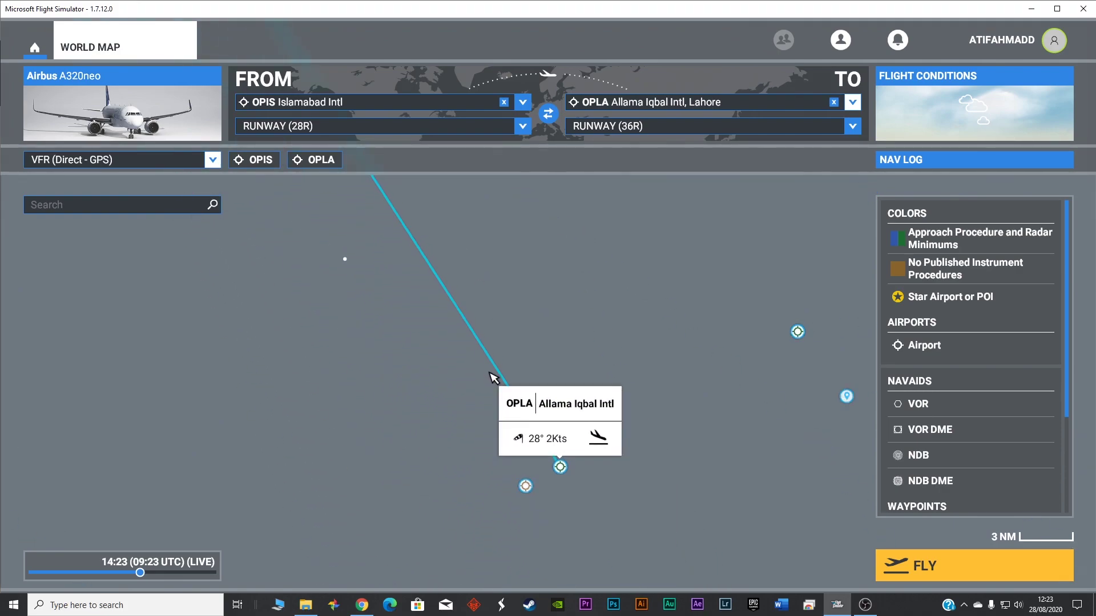
{"action": "left_click_drag", "start_coordinate": [548, 453], "coordinate": [518, 428]}
{"action": "scroll", "coordinate": [504, 411], "scroll_direction": "up", "scroll_amount": 5}
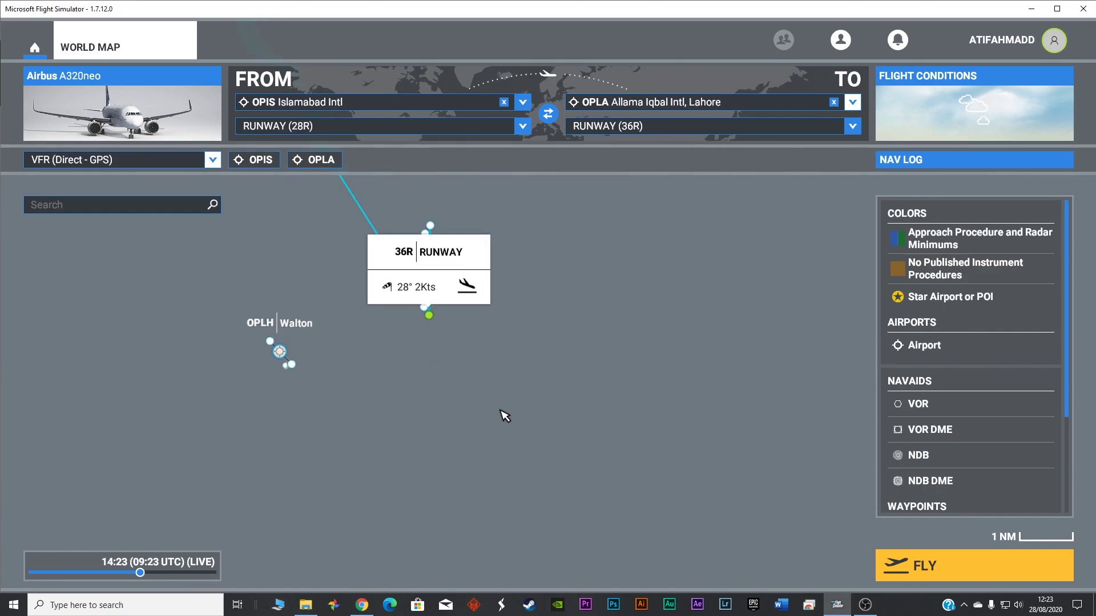
{"action": "left_click_drag", "start_coordinate": [430, 349], "coordinate": [447, 376]}
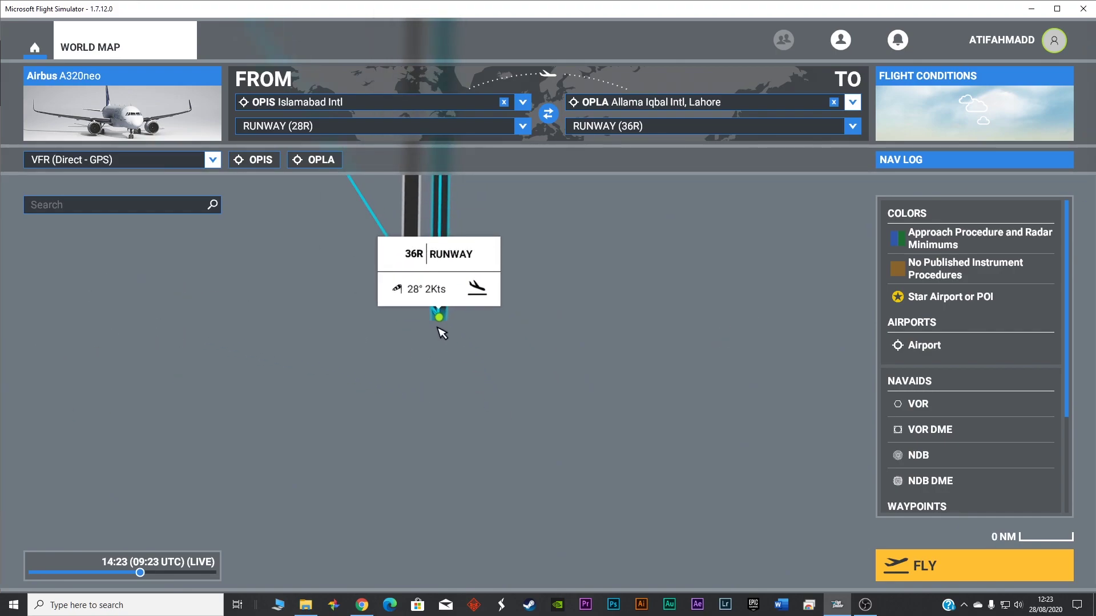
{"action": "left_click_drag", "start_coordinate": [440, 330], "coordinate": [467, 372]}
{"action": "scroll", "coordinate": [474, 377], "scroll_direction": "down", "scroll_amount": 2}
{"action": "scroll", "coordinate": [471, 374], "scroll_direction": "up", "scroll_amount": 3}
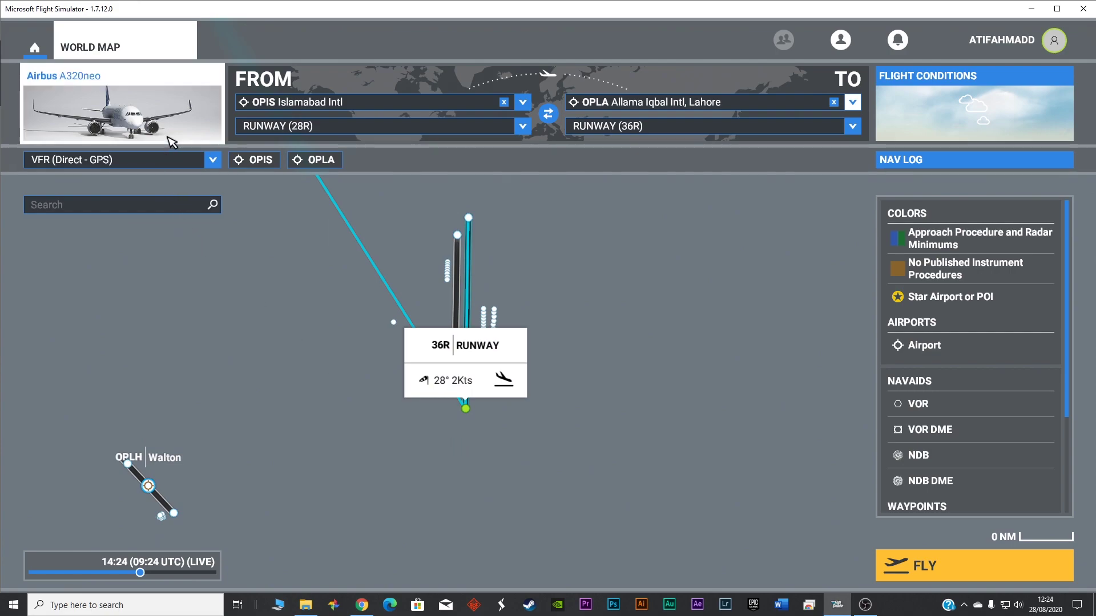
Step: Set the flight plan type to IFR Low-altitude airways
{"action": "left_click", "coordinate": [171, 163]}
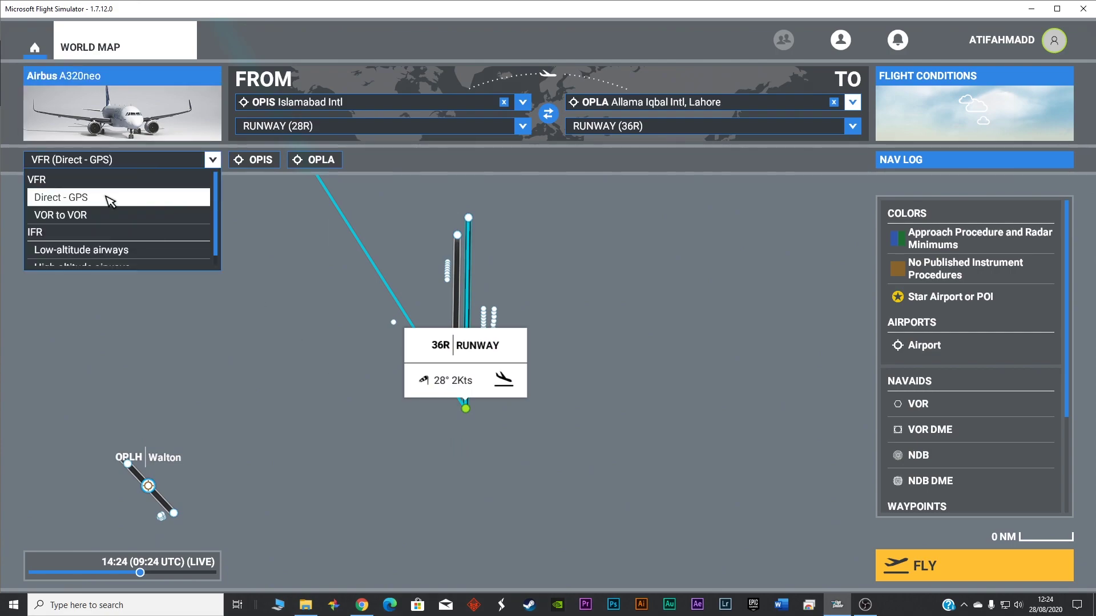
{"action": "left_click", "coordinate": [97, 251]}
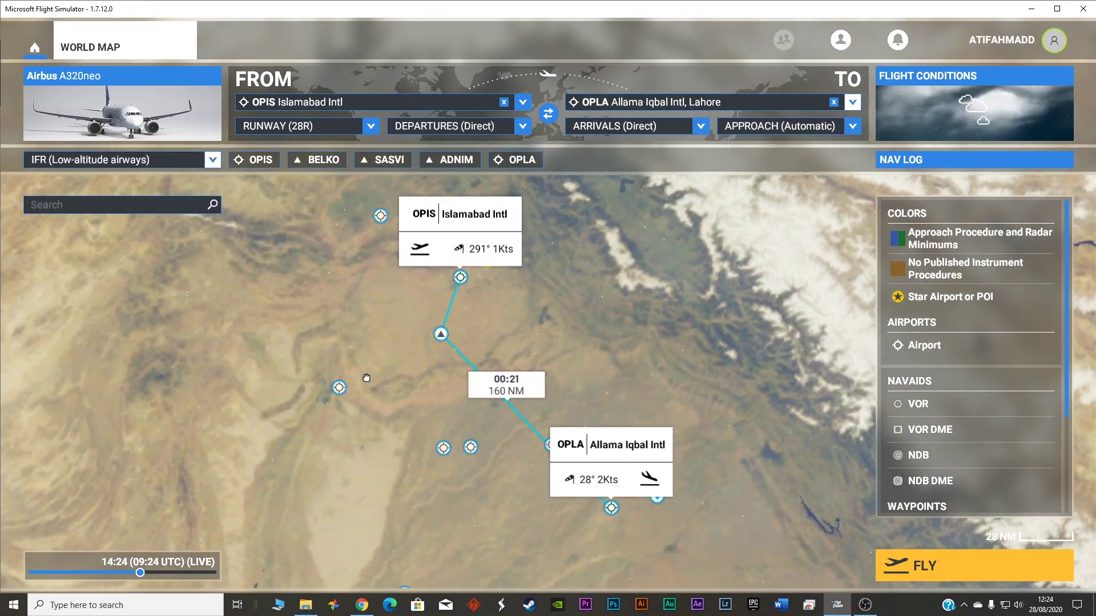
Step: Examine how the low-altitude airways route leaves Islamabad's departure runway and joins Lahore's arrival runway
{"action": "scroll", "coordinate": [436, 342], "scroll_direction": "up", "scroll_amount": 5}
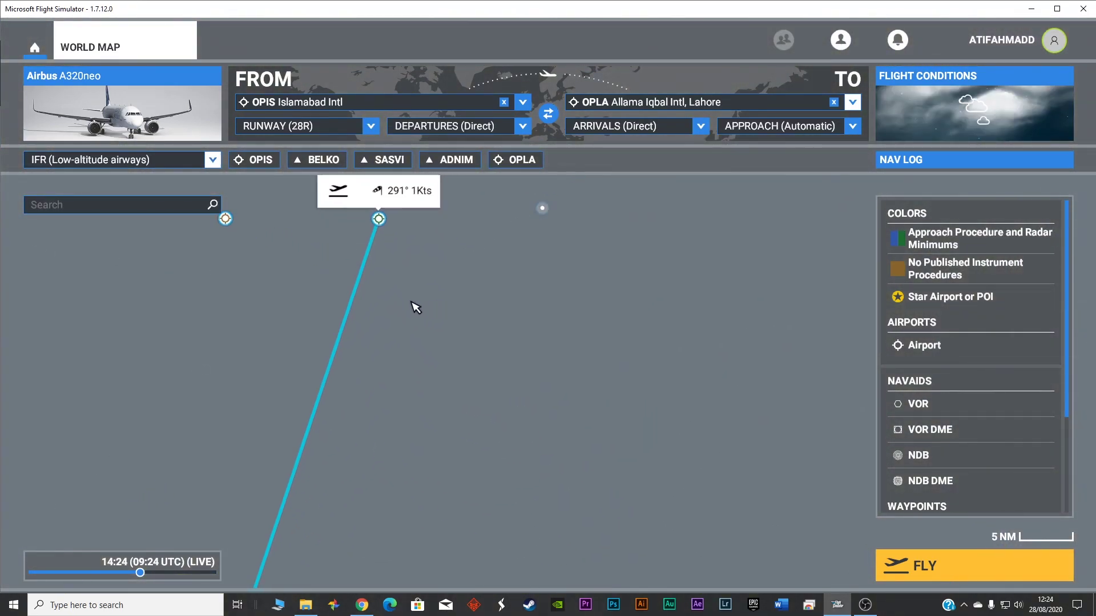
{"action": "scroll", "coordinate": [420, 332], "scroll_direction": "up", "scroll_amount": 5}
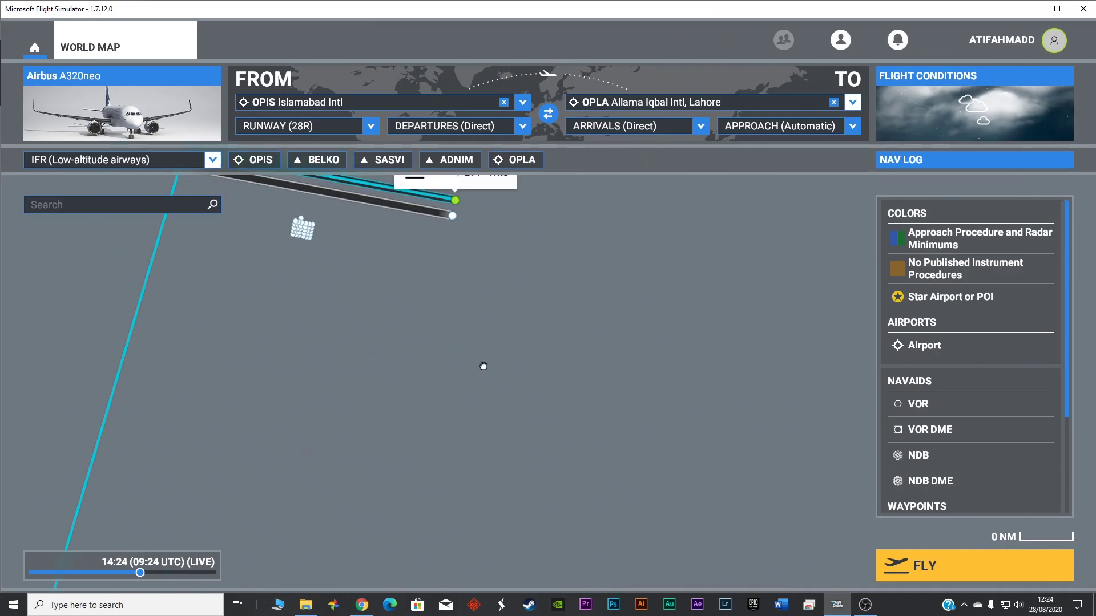
{"action": "scroll", "coordinate": [485, 411], "scroll_direction": "down", "scroll_amount": 3}
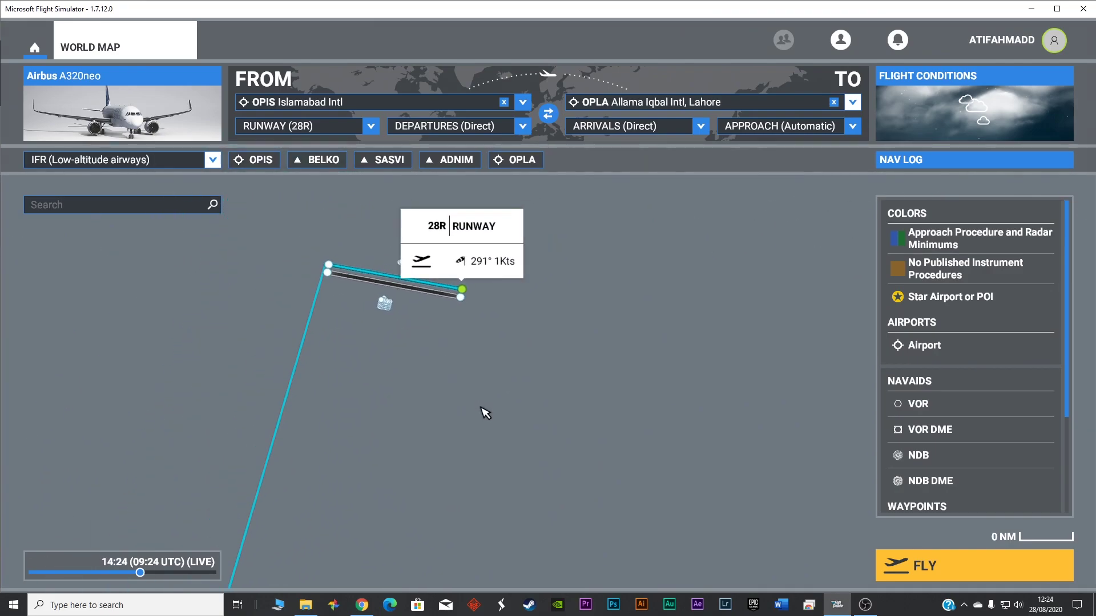
{"action": "scroll", "coordinate": [485, 425], "scroll_direction": "up", "scroll_amount": 5}
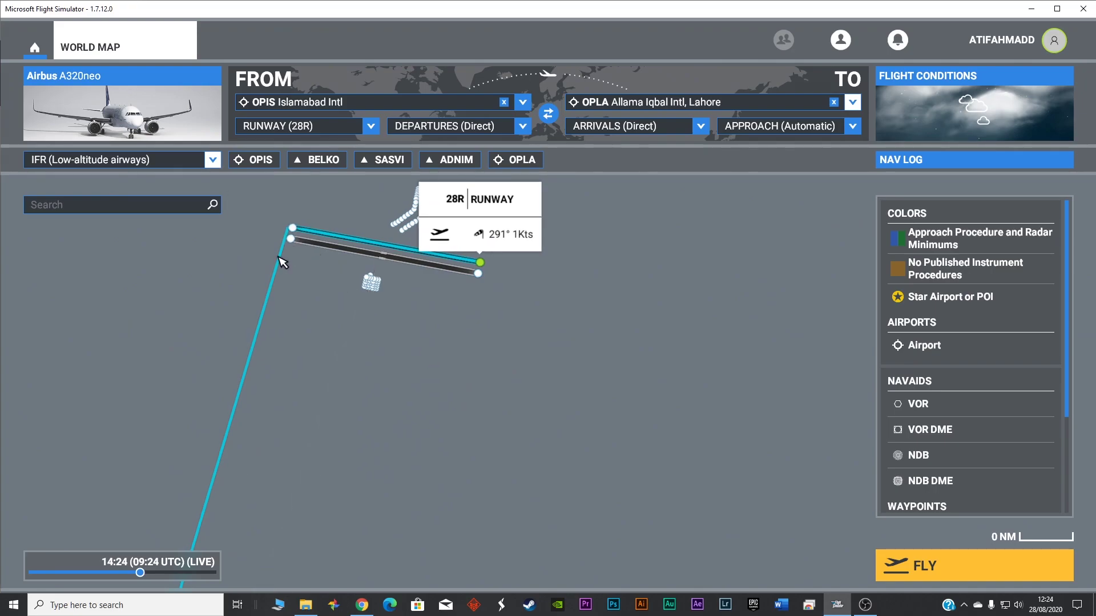
{"action": "scroll", "coordinate": [451, 358], "scroll_direction": "down", "scroll_amount": 5}
{"action": "scroll", "coordinate": [507, 342], "scroll_direction": "up", "scroll_amount": 3}
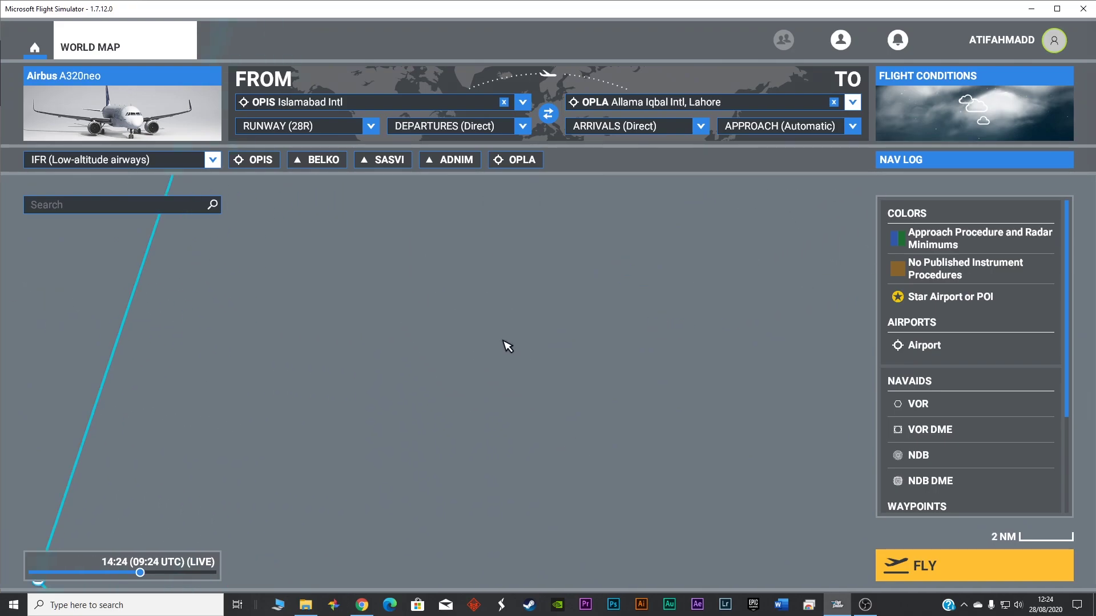
{"action": "left_click_drag", "start_coordinate": [489, 265], "coordinate": [447, 367]}
{"action": "scroll", "coordinate": [448, 366], "scroll_direction": "up", "scroll_amount": 3}
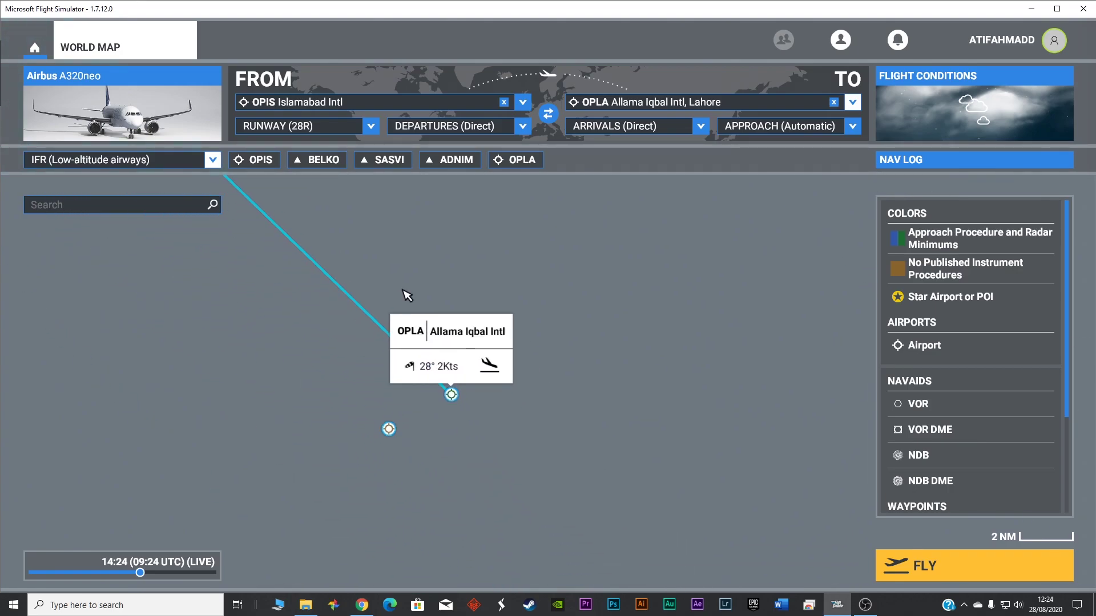
{"action": "scroll", "coordinate": [422, 388], "scroll_direction": "up", "scroll_amount": 3}
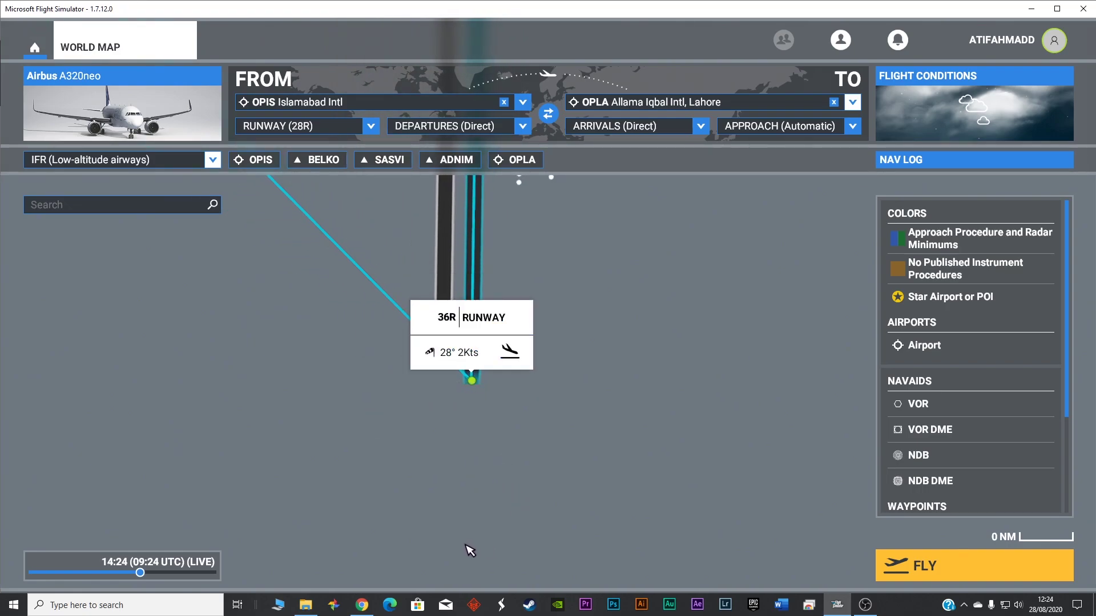
{"action": "left_click_drag", "start_coordinate": [469, 547], "coordinate": [439, 428]}
{"action": "scroll", "coordinate": [439, 428], "scroll_direction": "down", "scroll_amount": 1}
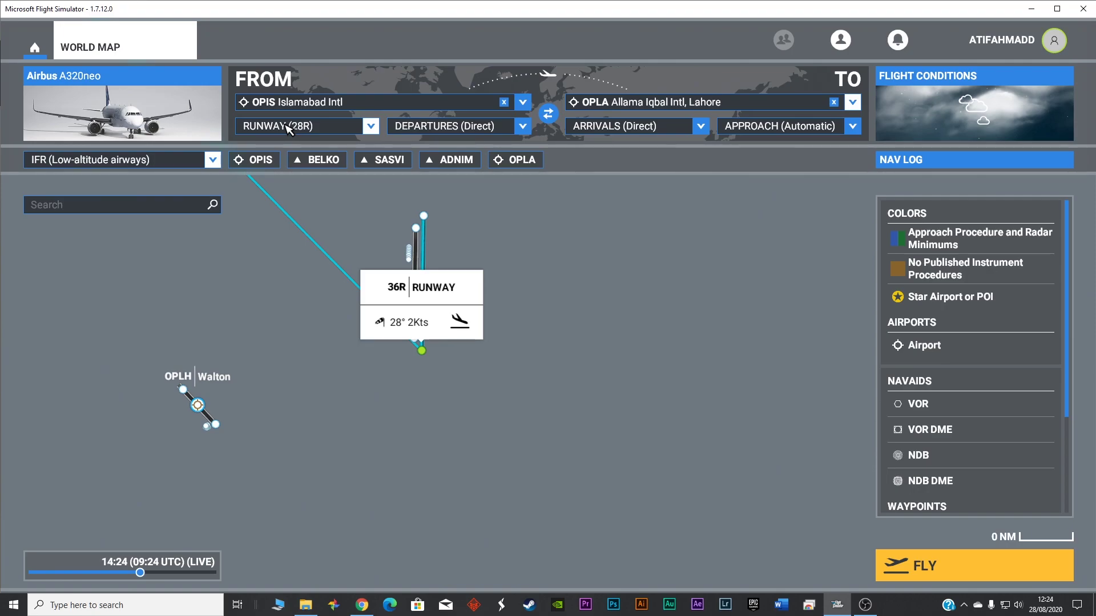
Step: Set the departure procedure from Islamabad to BELK1F 28R
{"action": "left_click", "coordinate": [440, 126]}
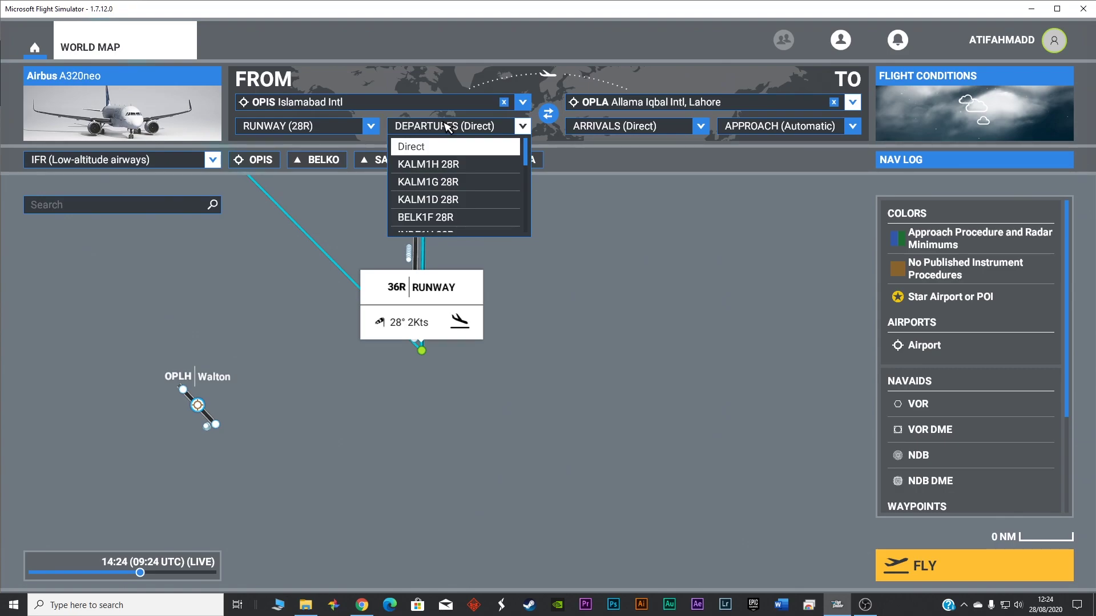
{"action": "right_click", "coordinate": [519, 278]}
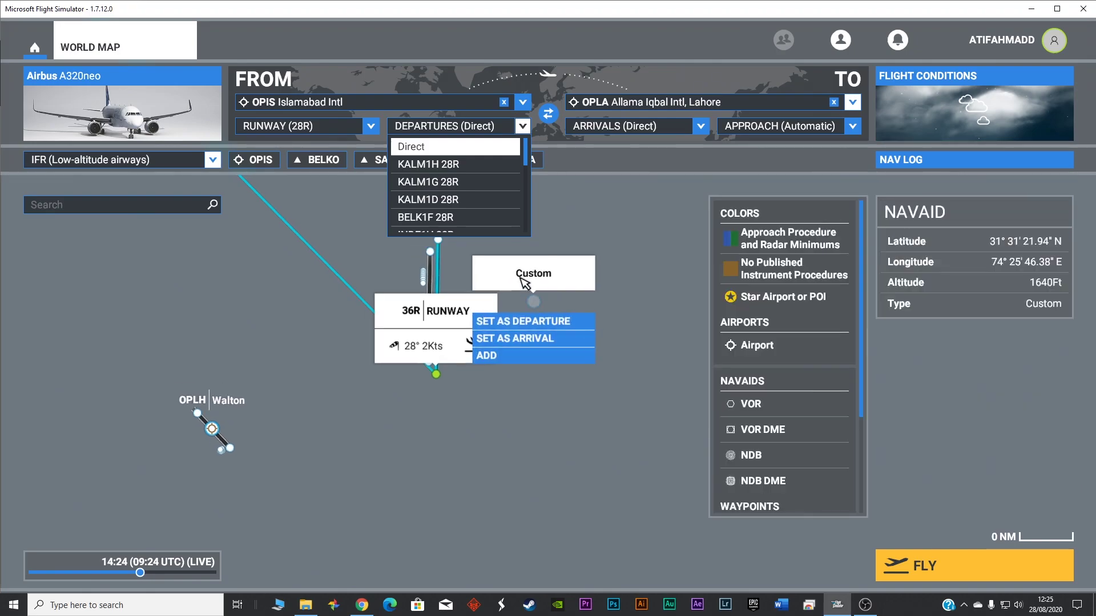
{"action": "left_click", "coordinate": [342, 313]}
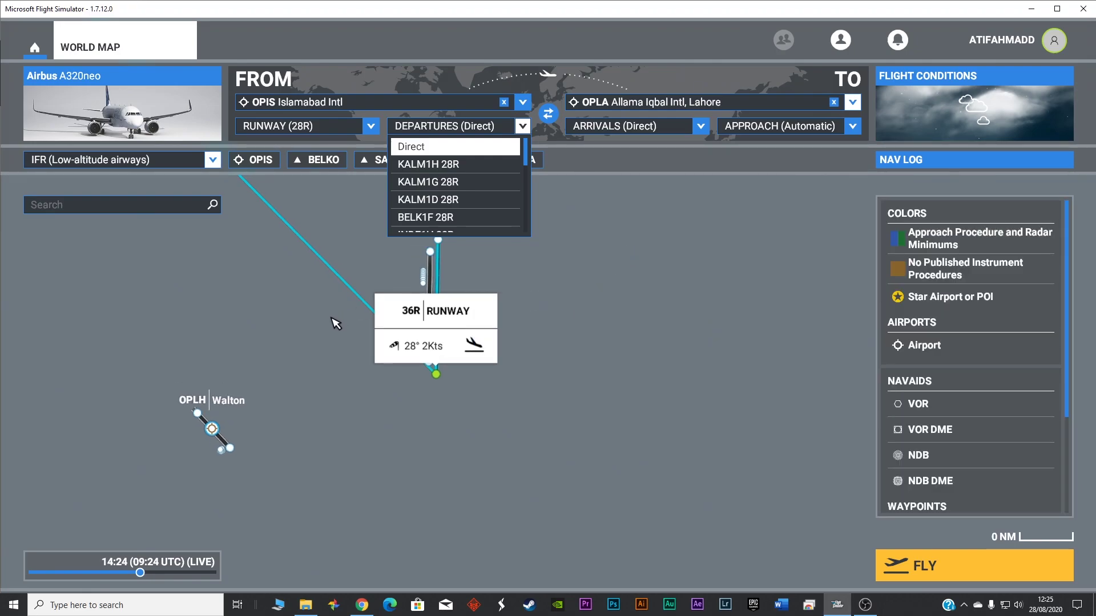
{"action": "scroll", "coordinate": [282, 318], "scroll_direction": "down", "scroll_amount": 5}
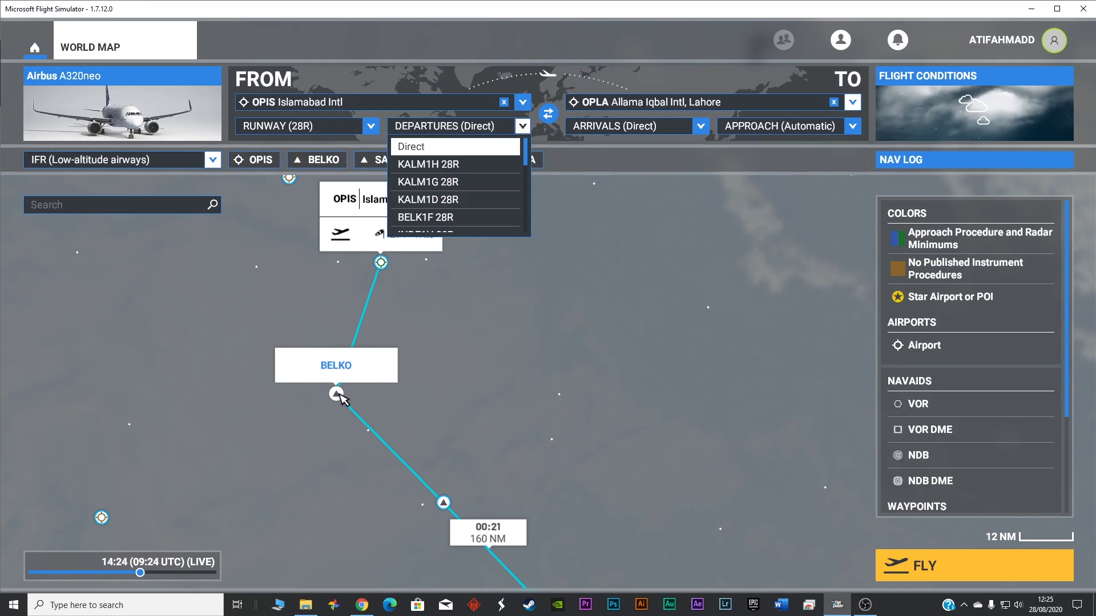
{"action": "scroll", "coordinate": [490, 213], "scroll_direction": "down", "scroll_amount": 2}
{"action": "scroll", "coordinate": [488, 213], "scroll_direction": "up", "scroll_amount": 2}
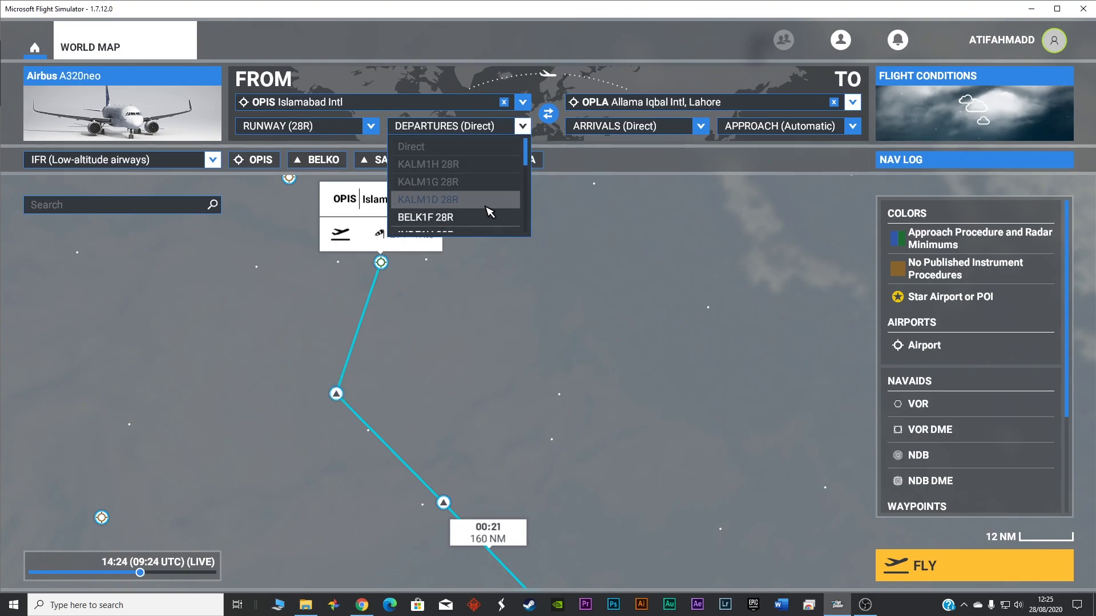
{"action": "scroll", "coordinate": [479, 203], "scroll_direction": "down", "scroll_amount": 2}
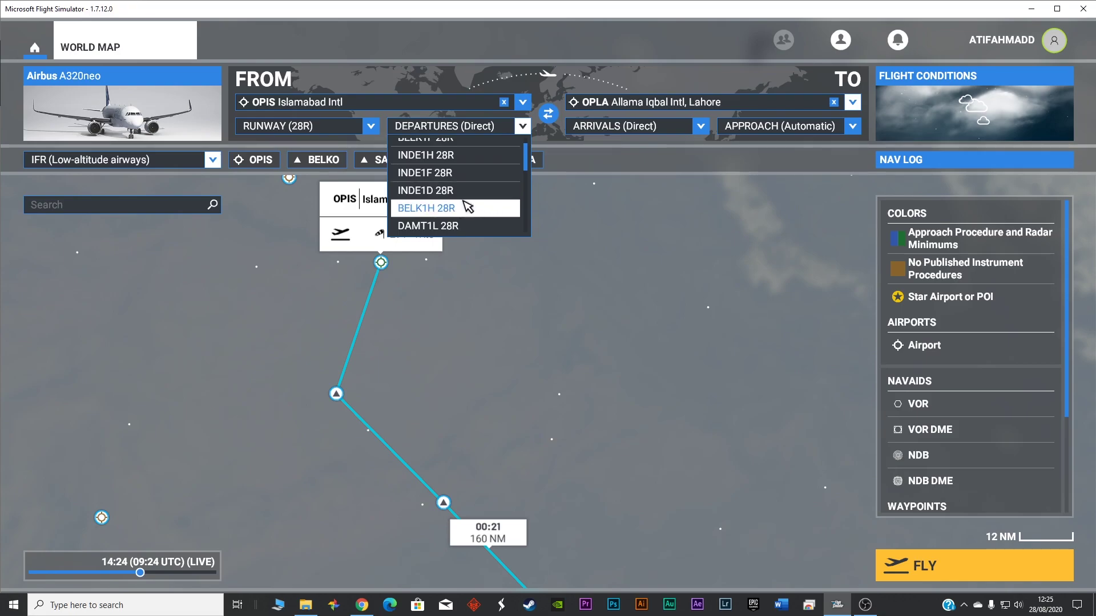
{"action": "scroll", "coordinate": [465, 207], "scroll_direction": "up", "scroll_amount": 2}
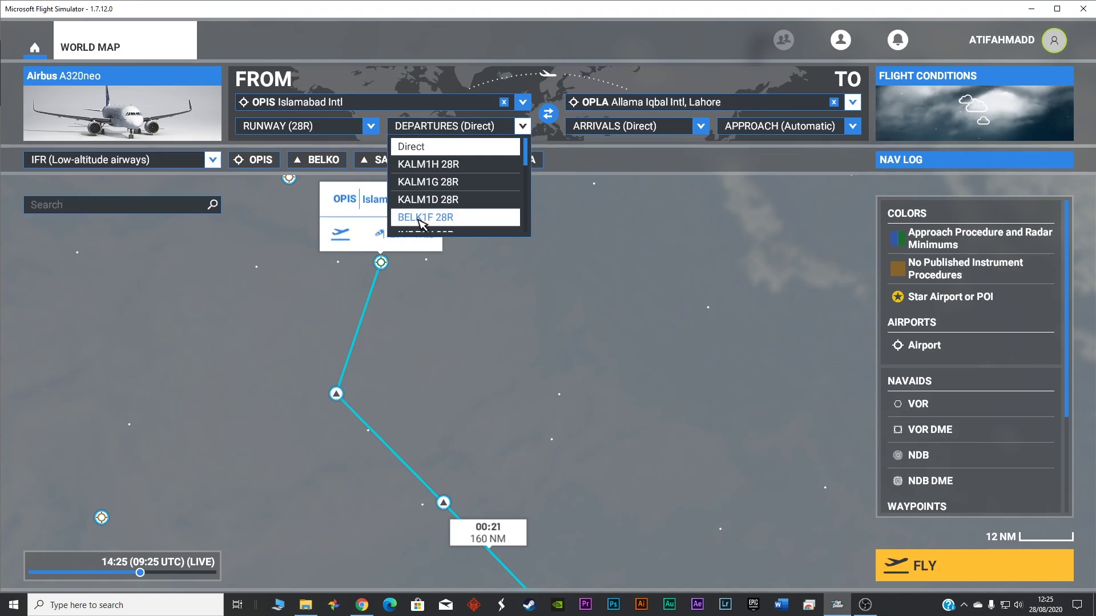
{"action": "left_click", "coordinate": [422, 218]}
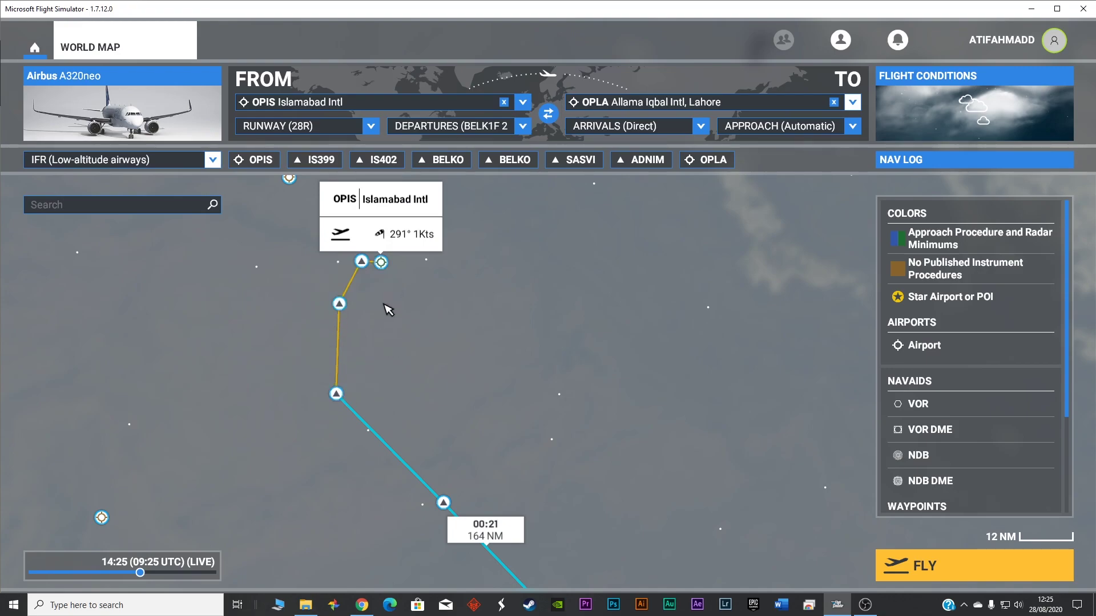
Step: Examine the departure route from Islamabad's runway 28R through waypoints IS399 and IS402 to BELKO
{"action": "left_click_drag", "start_coordinate": [378, 299], "coordinate": [397, 347]}
{"action": "scroll", "coordinate": [398, 348], "scroll_direction": "up", "scroll_amount": 10}
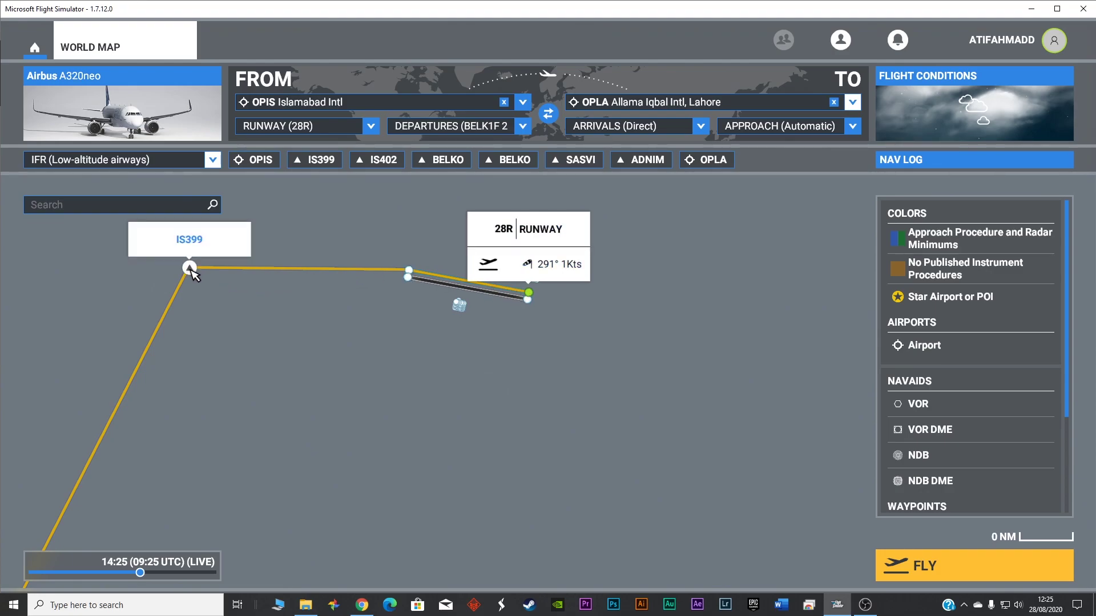
{"action": "left_click_drag", "start_coordinate": [235, 320], "coordinate": [294, 271]}
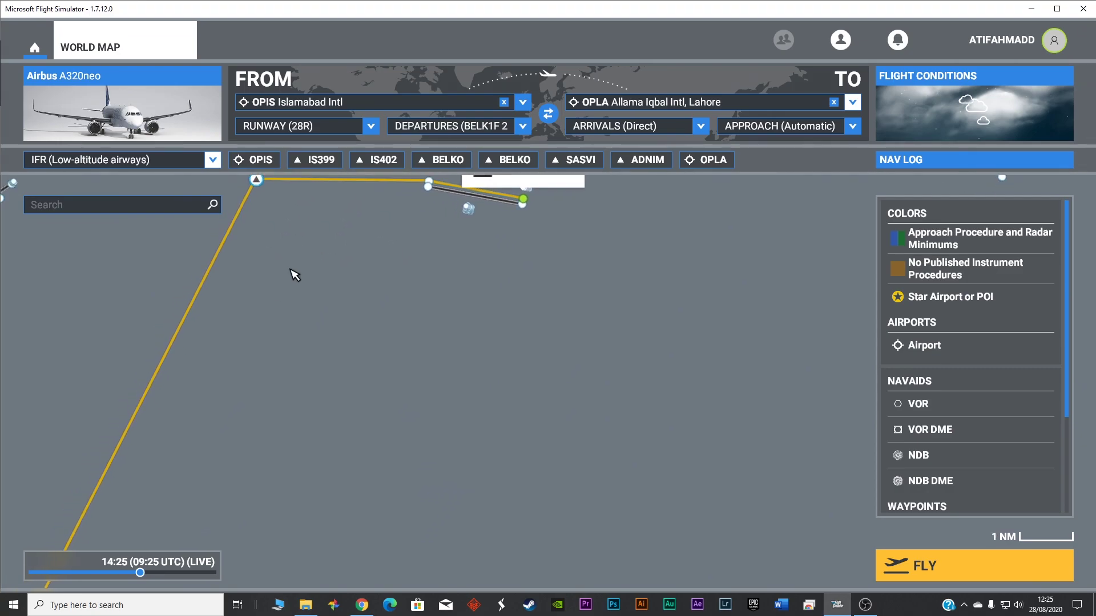
{"action": "scroll", "coordinate": [310, 286], "scroll_direction": "up", "scroll_amount": 5}
{"action": "left_click_drag", "start_coordinate": [267, 410], "coordinate": [269, 311]}
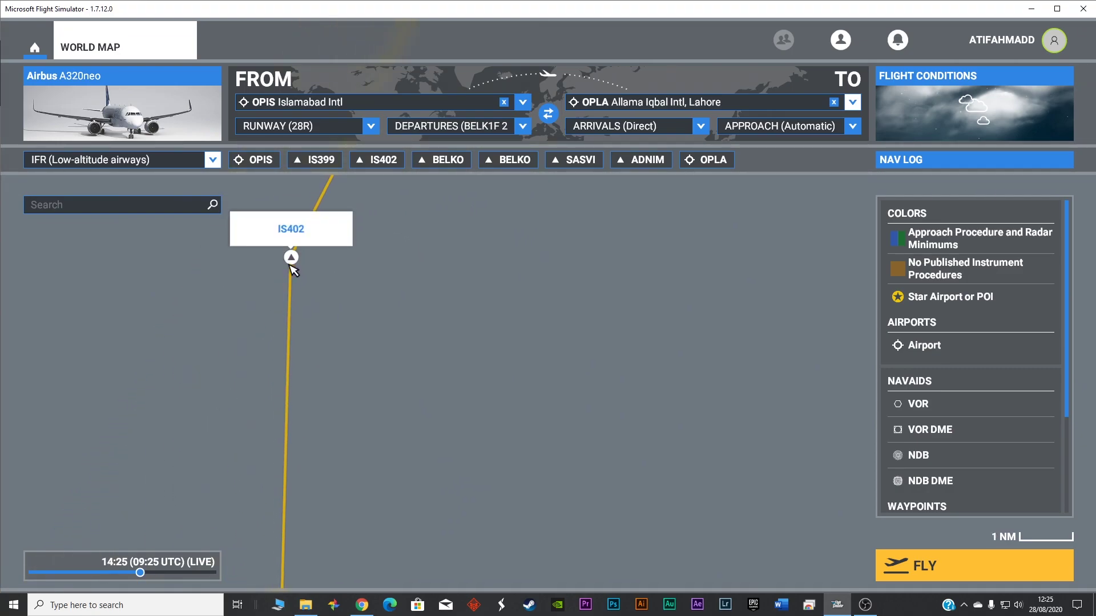
{"action": "left_click_drag", "start_coordinate": [353, 323], "coordinate": [316, 320]}
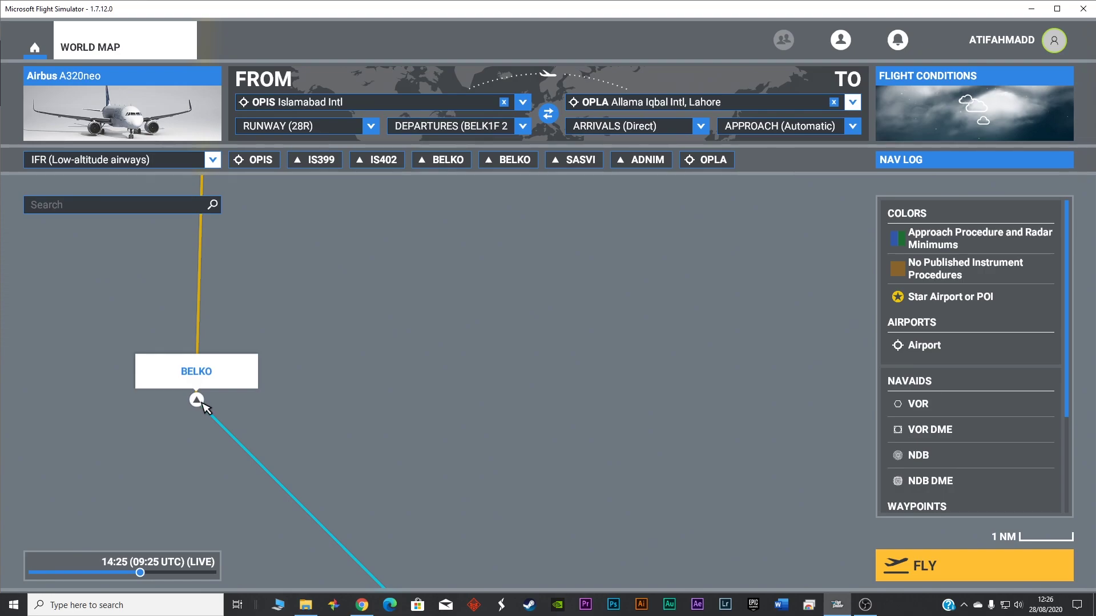
{"action": "scroll", "coordinate": [457, 406], "scroll_direction": "down", "scroll_amount": 6}
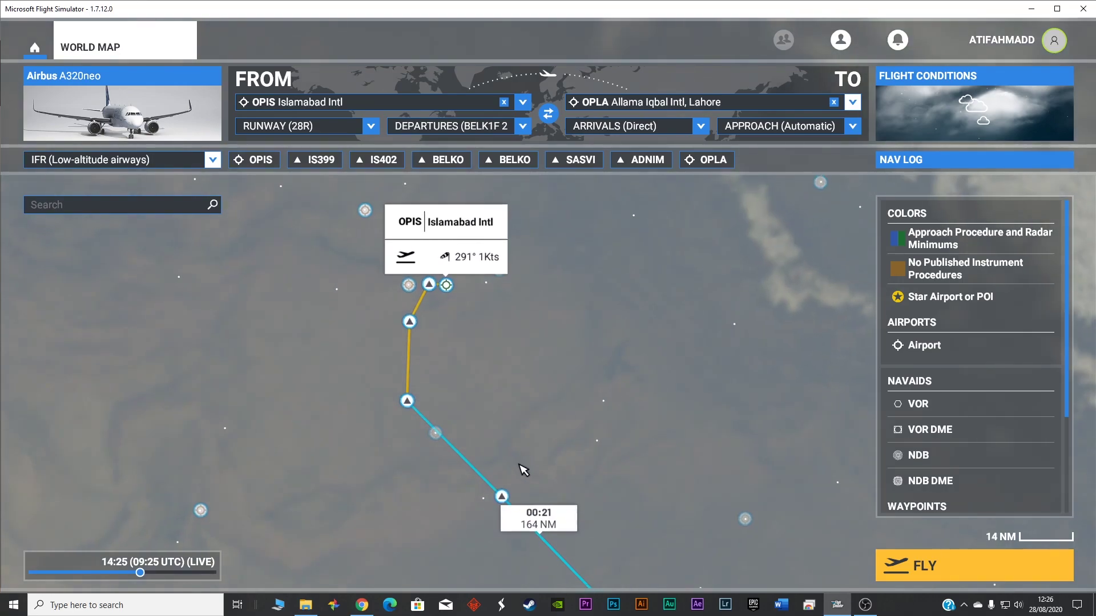
Step: Examine how the direct arrival leg reaches runway 36R at Lahore
{"action": "scroll", "coordinate": [461, 387], "scroll_direction": "up", "scroll_amount": 6}
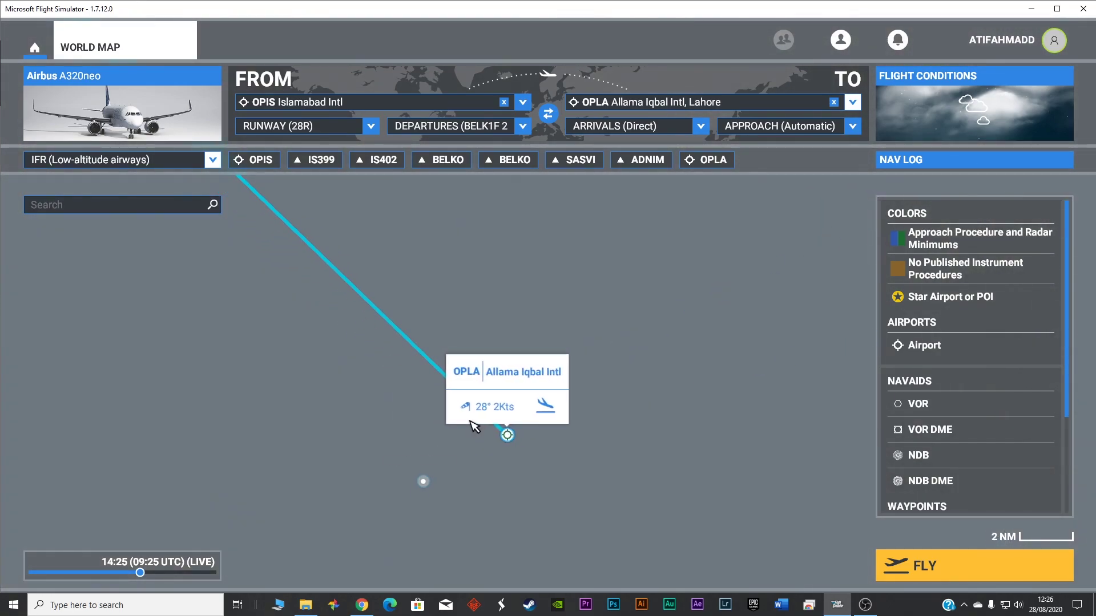
{"action": "scroll", "coordinate": [441, 432], "scroll_direction": "up", "scroll_amount": 3}
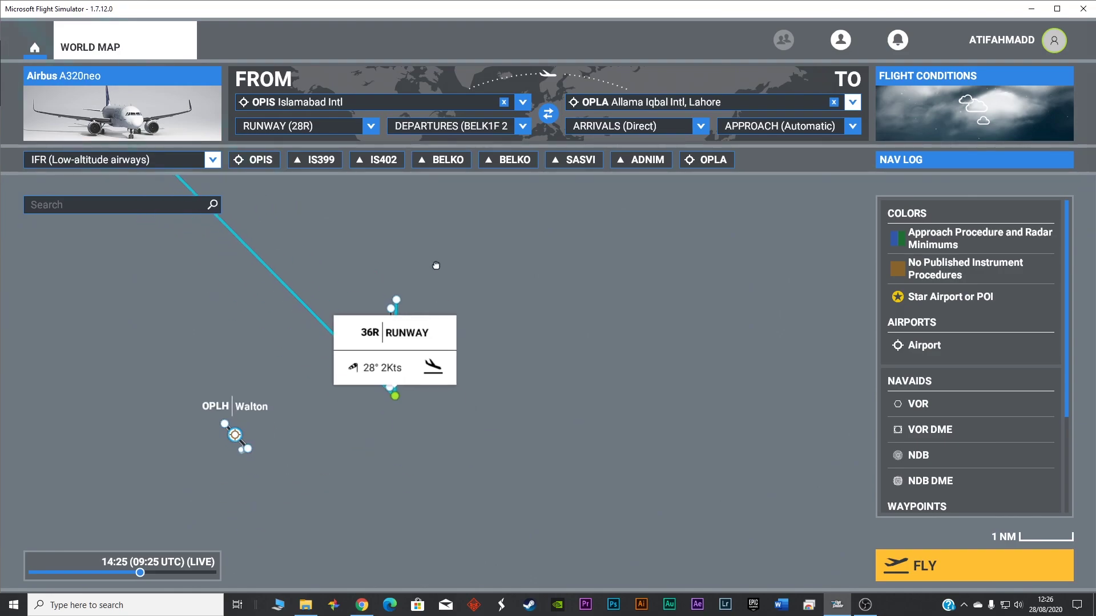
{"action": "scroll", "coordinate": [367, 344], "scroll_direction": "up", "scroll_amount": 3}
{"action": "scroll", "coordinate": [403, 359], "scroll_direction": "down", "scroll_amount": 3}
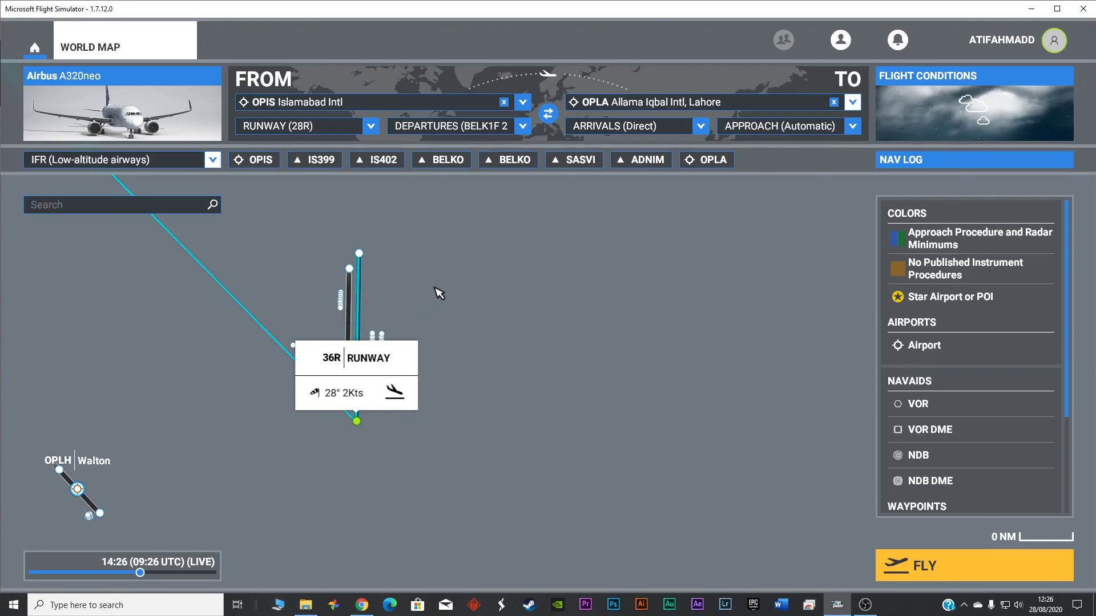
{"action": "left_click_drag", "start_coordinate": [441, 290], "coordinate": [481, 264]}
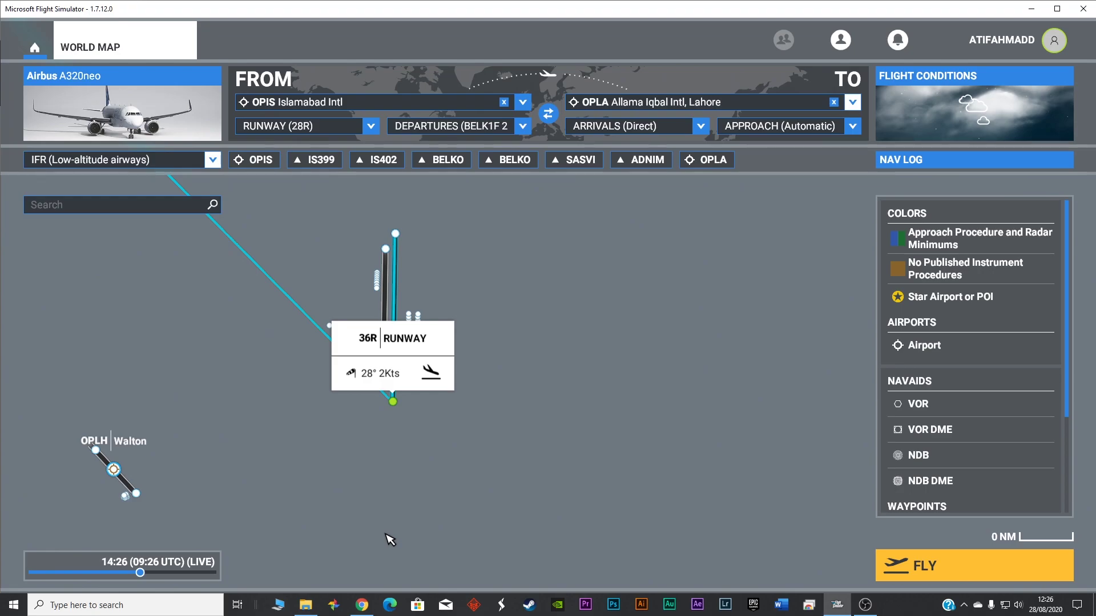
Step: Set the arrival procedure for Lahore to ADNI2B 36R
{"action": "left_click", "coordinate": [691, 130]}
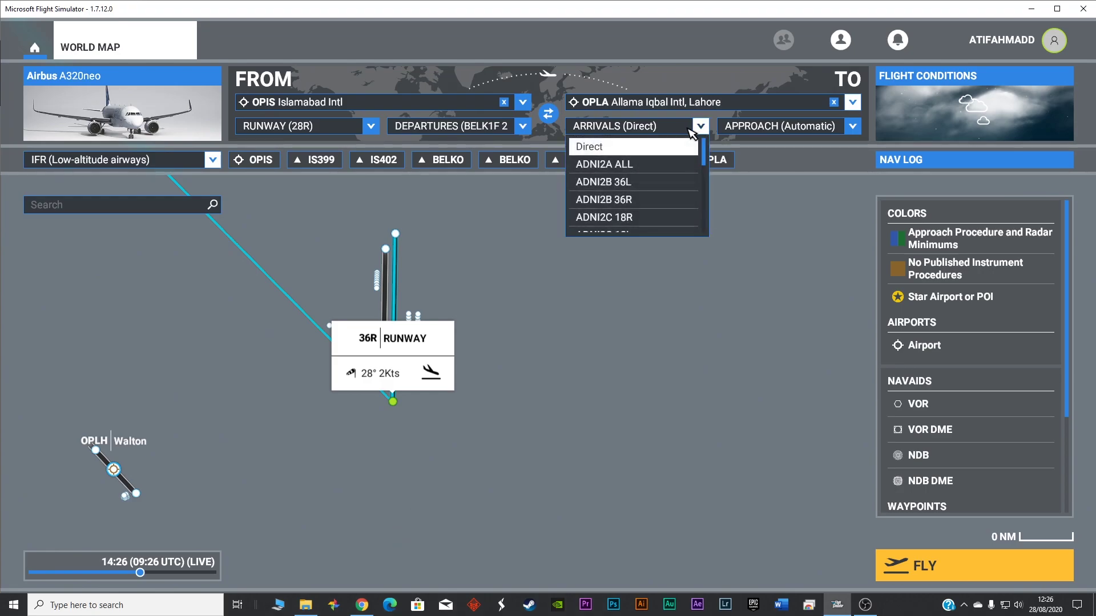
{"action": "scroll", "coordinate": [489, 288], "scroll_direction": "down", "scroll_amount": 2}
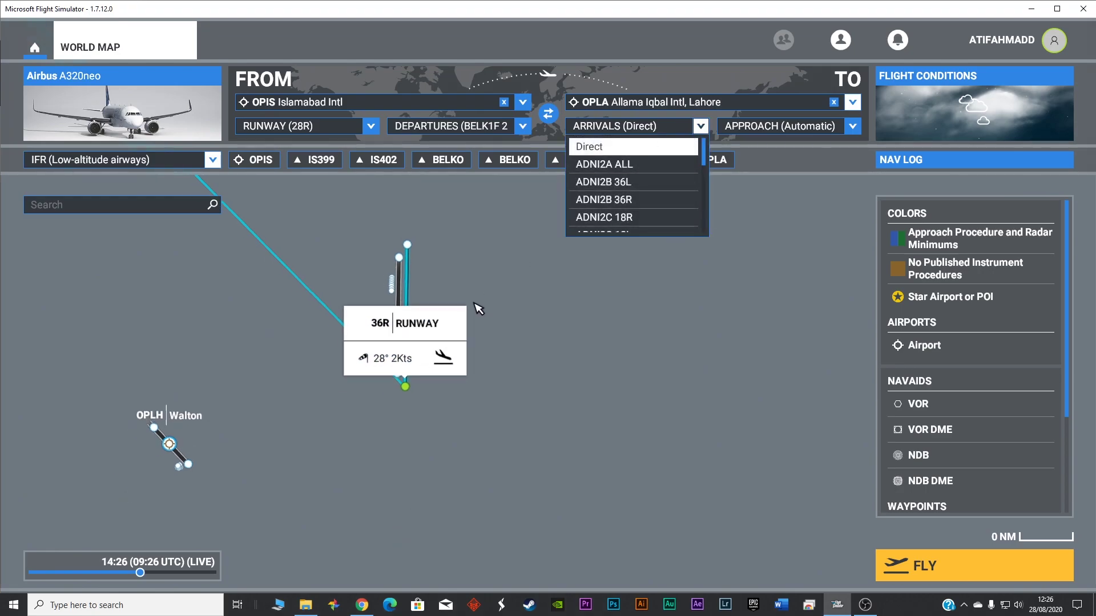
{"action": "scroll", "coordinate": [318, 230], "scroll_direction": "down", "scroll_amount": 3}
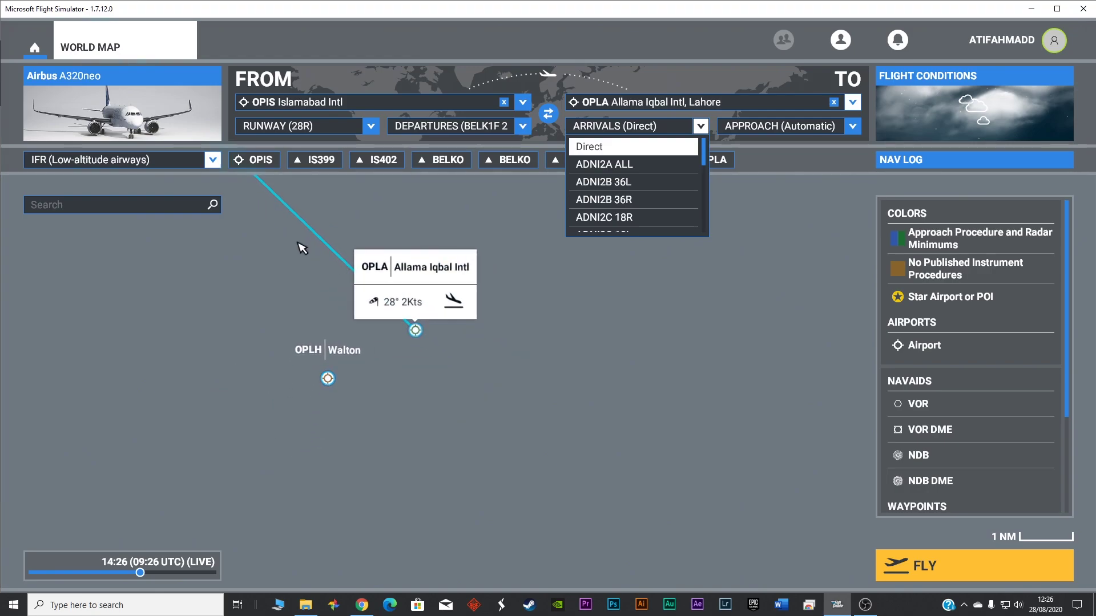
{"action": "scroll", "coordinate": [296, 289], "scroll_direction": "down", "scroll_amount": 2}
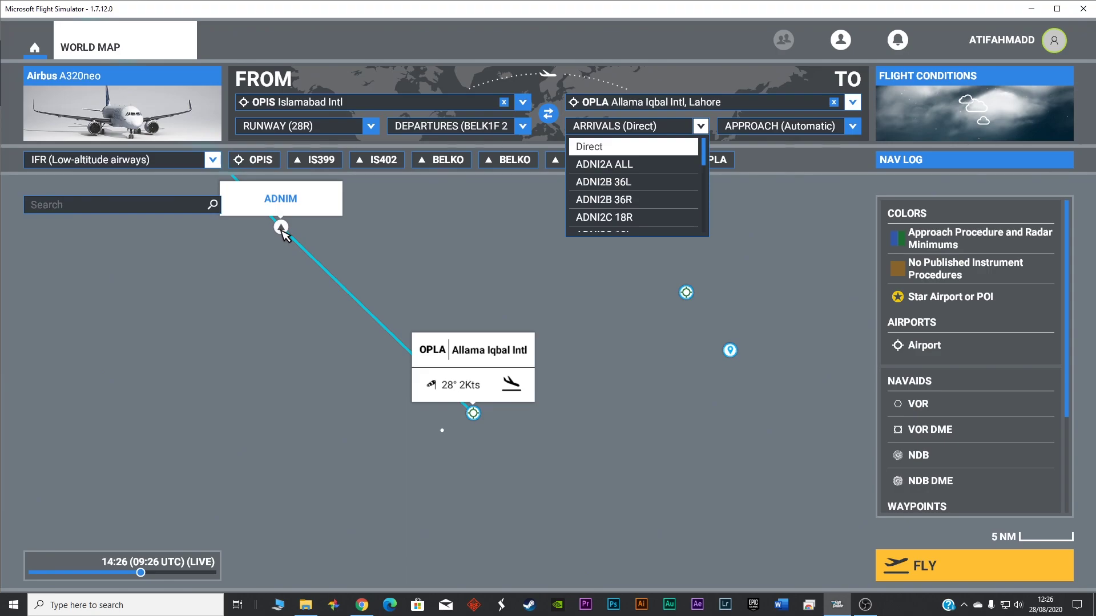
{"action": "left_click", "coordinate": [526, 226]}
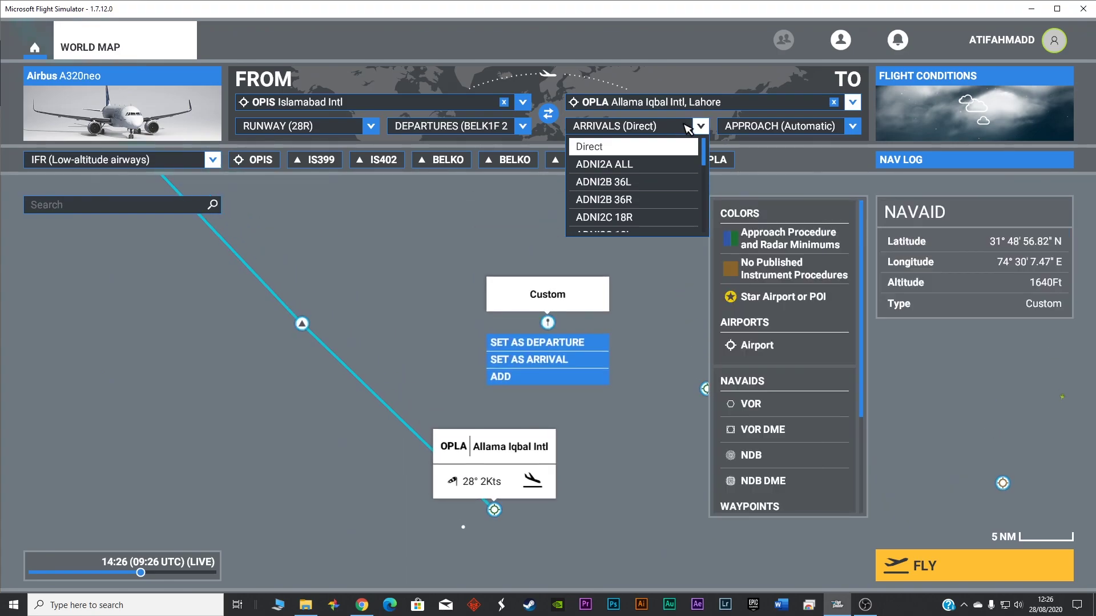
{"action": "left_click", "coordinate": [687, 126]}
{"action": "left_click", "coordinate": [623, 232]}
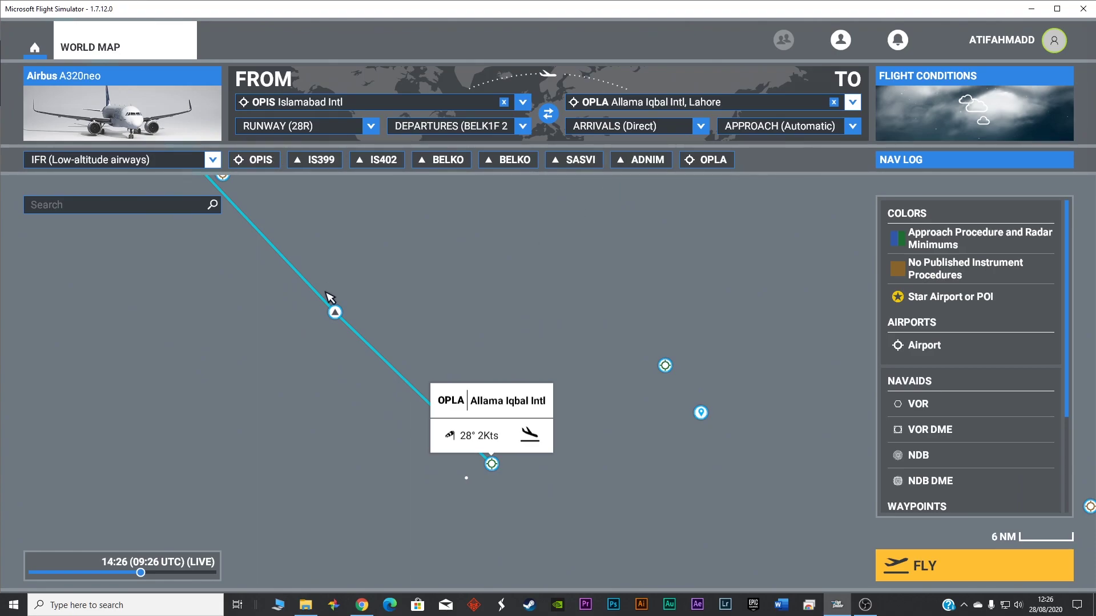
{"action": "left_click", "coordinate": [664, 128]}
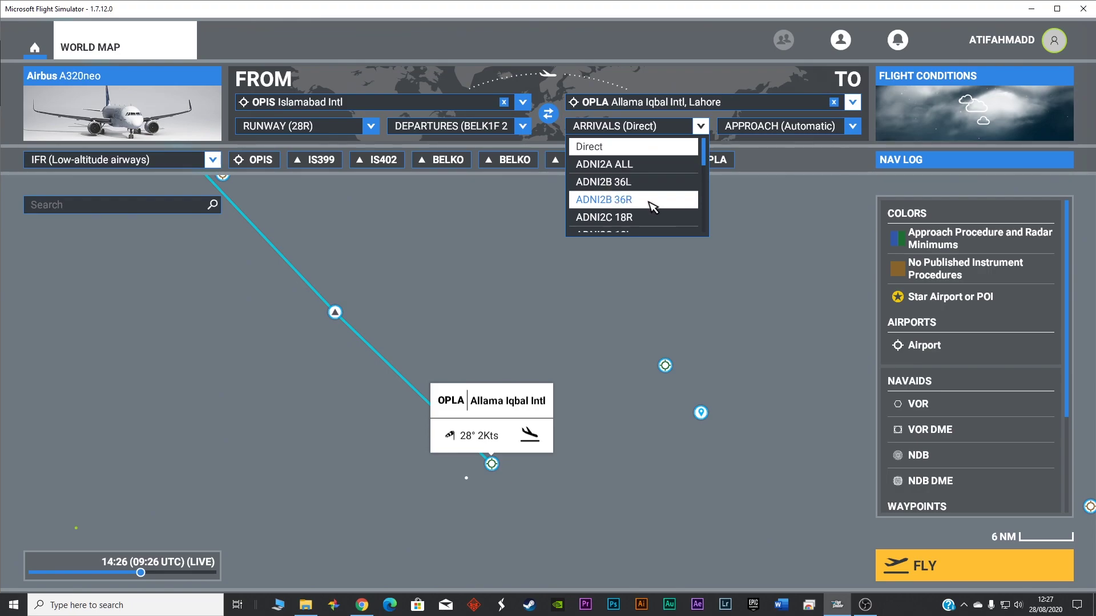
{"action": "scroll", "coordinate": [652, 207], "scroll_direction": "down", "scroll_amount": 3}
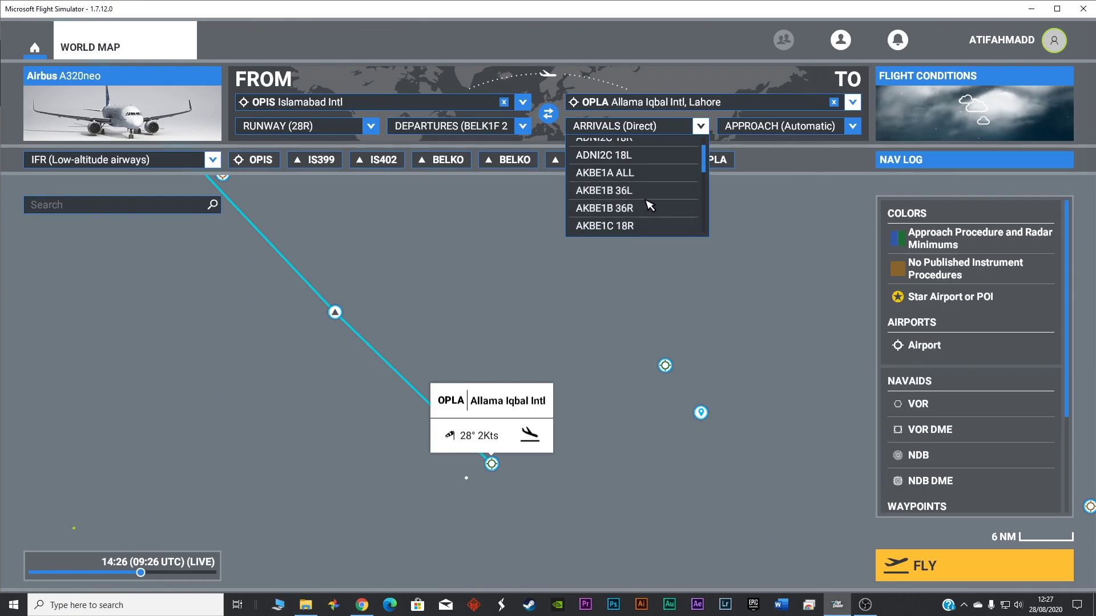
{"action": "scroll", "coordinate": [649, 205], "scroll_direction": "up", "scroll_amount": 3}
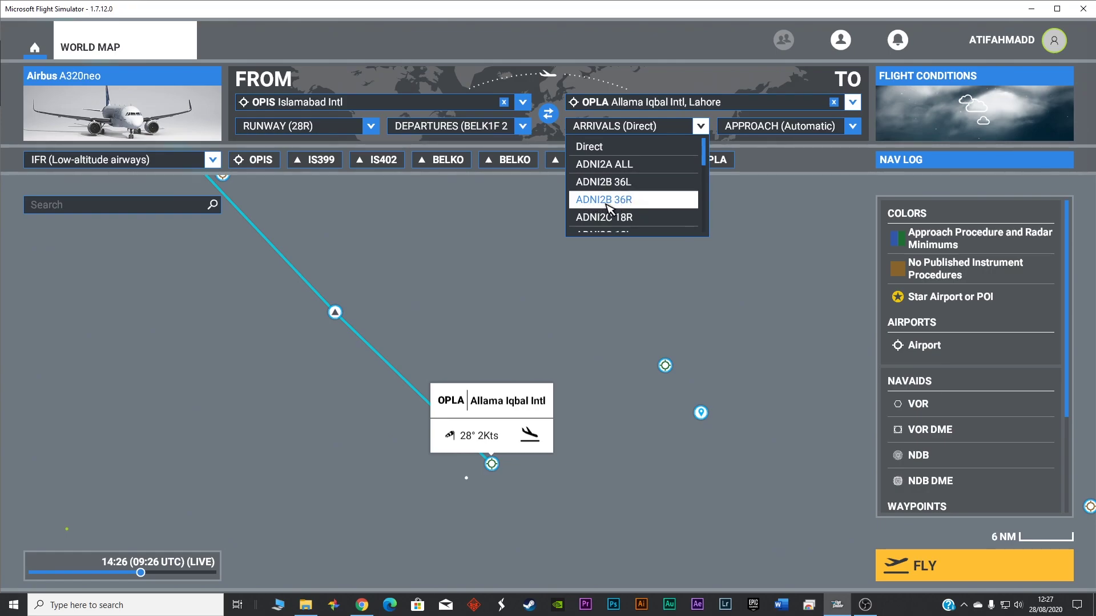
{"action": "left_click", "coordinate": [609, 199]}
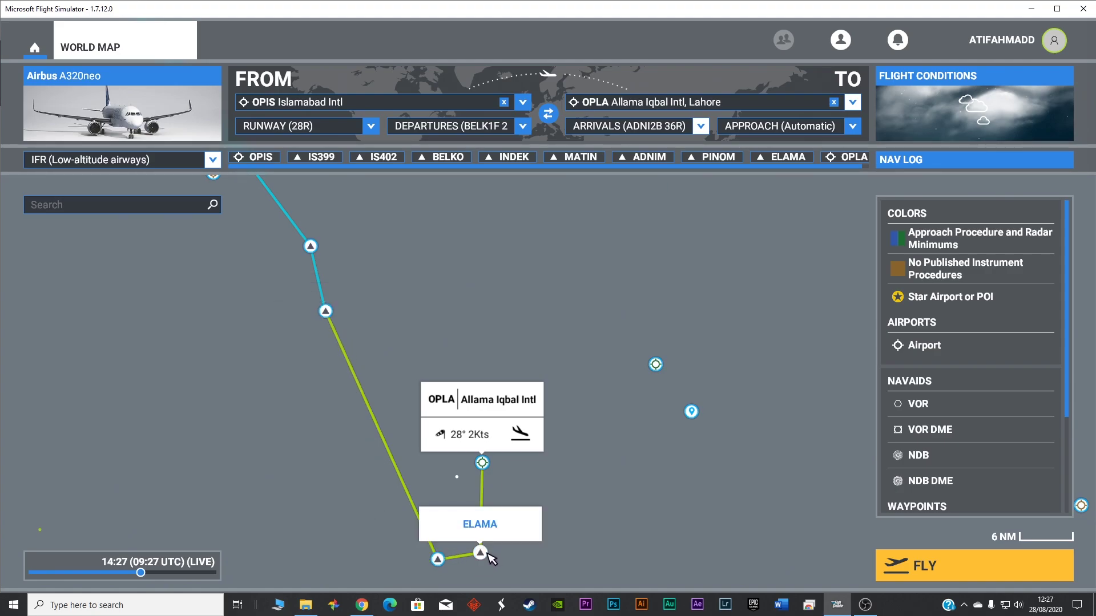
Step: Examine the arrival route past ELAMA onto Lahore's runway 36R, and the whole route from Islamabad
{"action": "left_click_drag", "start_coordinate": [505, 511], "coordinate": [506, 399]}
{"action": "scroll", "coordinate": [497, 399], "scroll_direction": "up", "scroll_amount": 3}
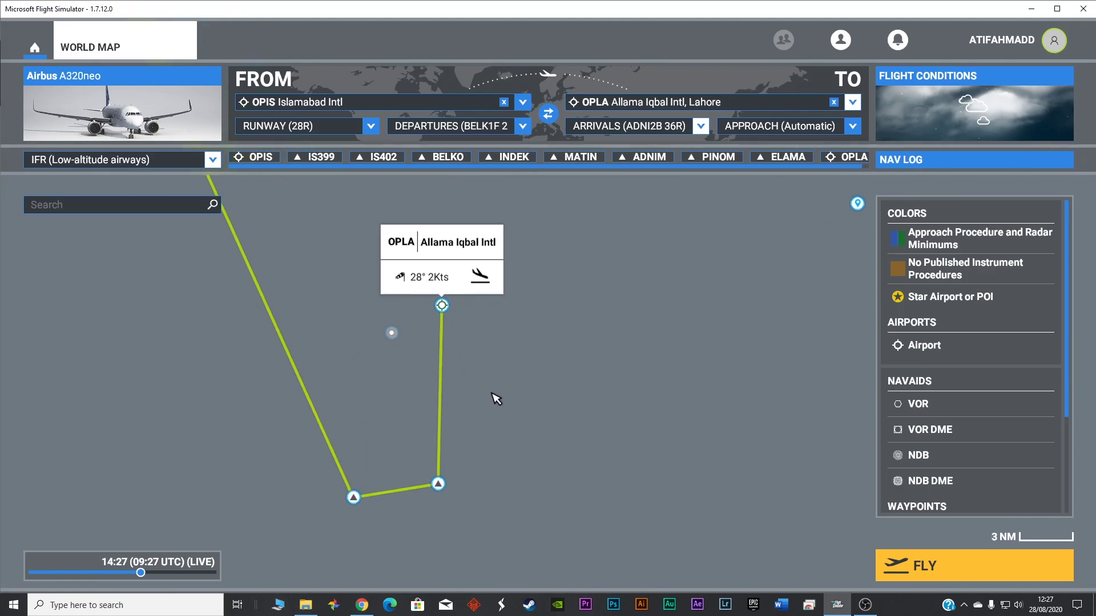
{"action": "scroll", "coordinate": [477, 323], "scroll_direction": "up", "scroll_amount": 5}
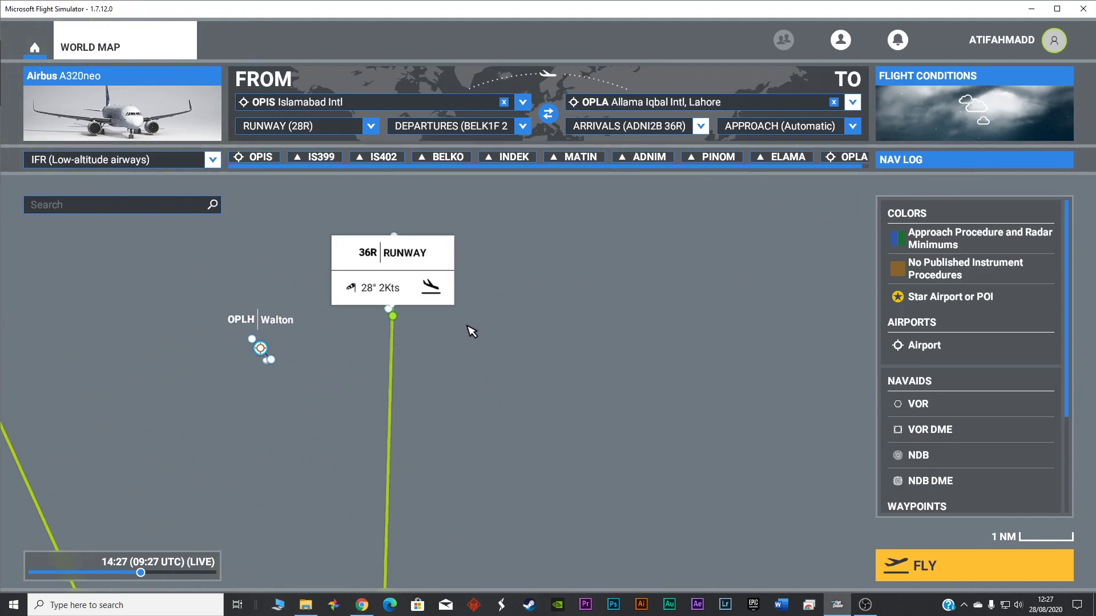
{"action": "left_click_drag", "start_coordinate": [496, 330], "coordinate": [497, 361]}
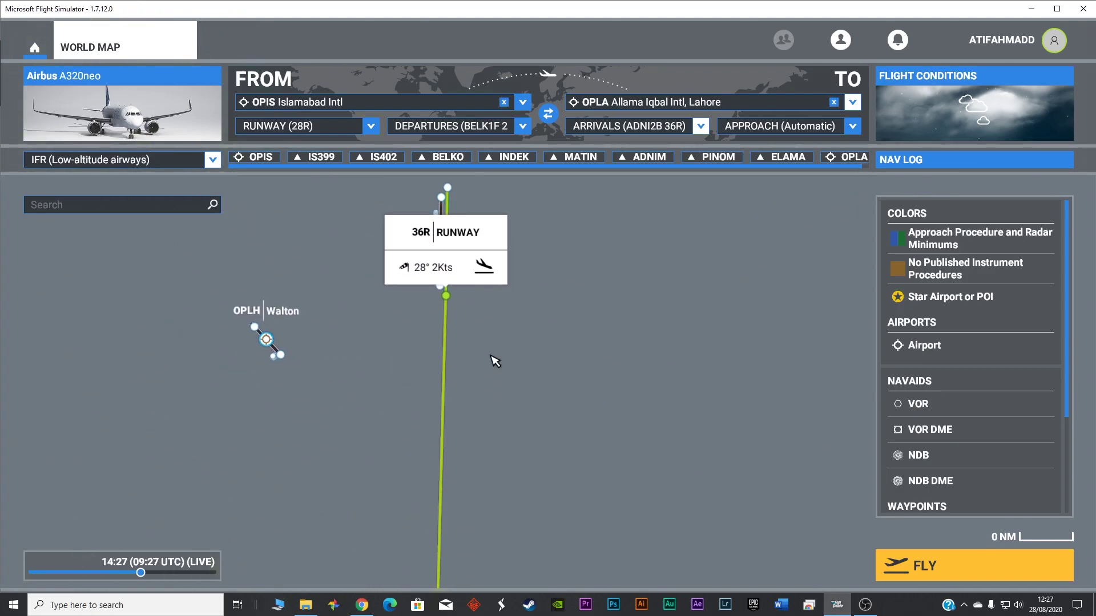
{"action": "scroll", "coordinate": [499, 394], "scroll_direction": "down", "scroll_amount": 2}
{"action": "scroll", "coordinate": [498, 394], "scroll_direction": "down", "scroll_amount": 2}
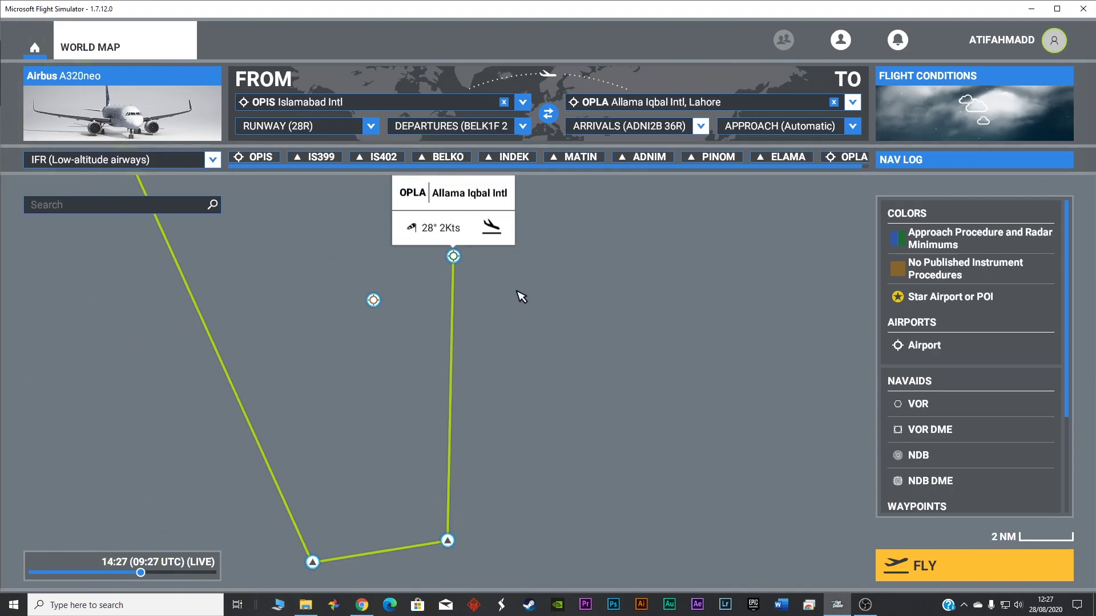
{"action": "left_click_drag", "start_coordinate": [523, 297], "coordinate": [535, 349]}
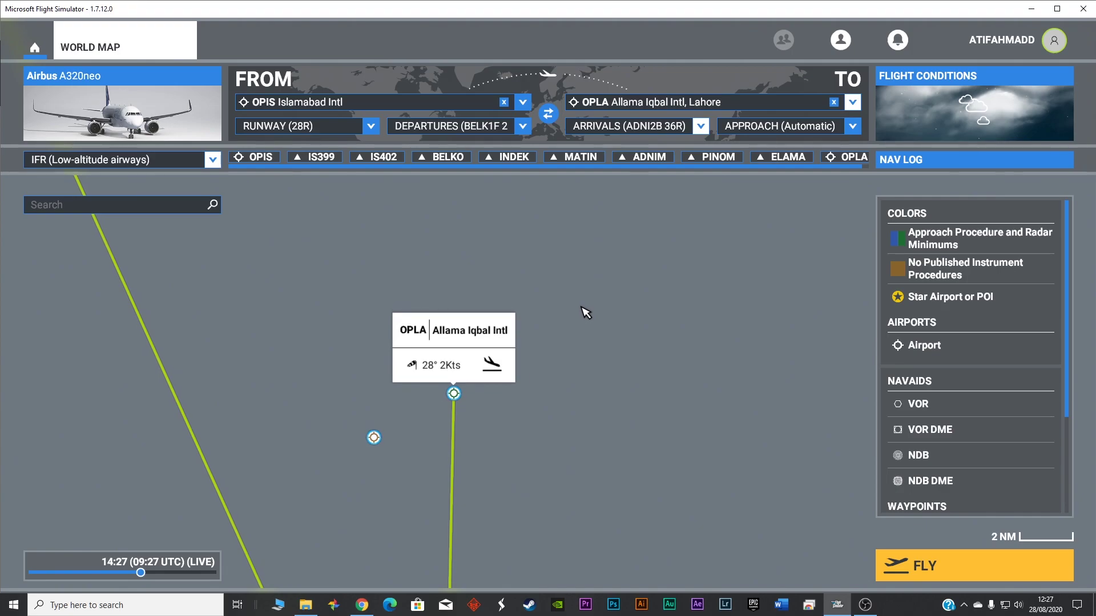
{"action": "scroll", "coordinate": [573, 346], "scroll_direction": "down", "scroll_amount": 1}
{"action": "scroll", "coordinate": [588, 371], "scroll_direction": "down", "scroll_amount": 5}
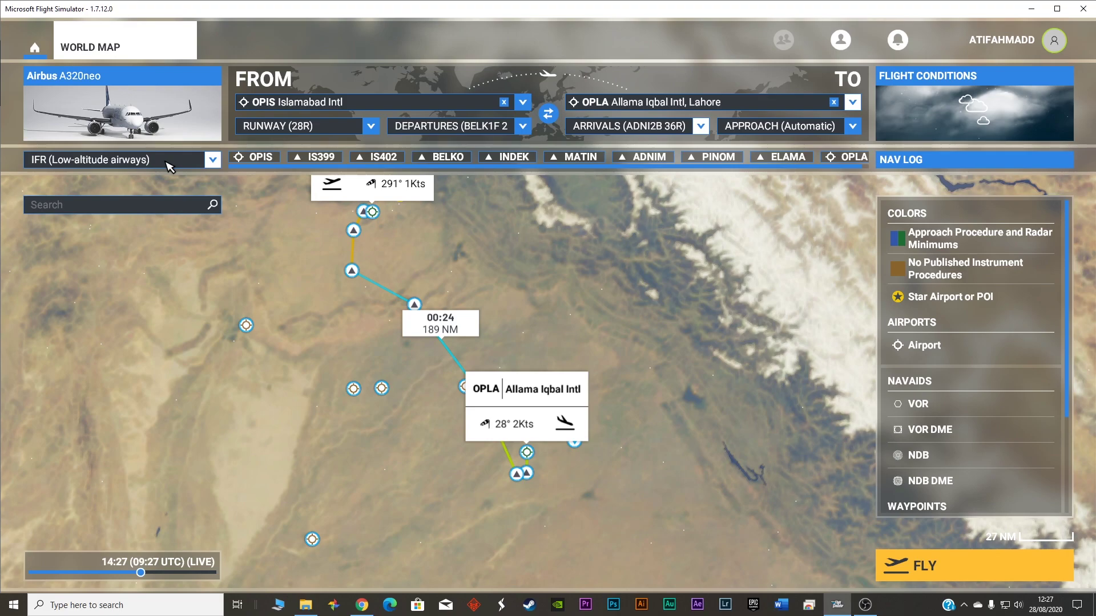
Step: Open the nav log and review the altitude profile and waypoint log of the whole flight
{"action": "left_click", "coordinate": [963, 162]}
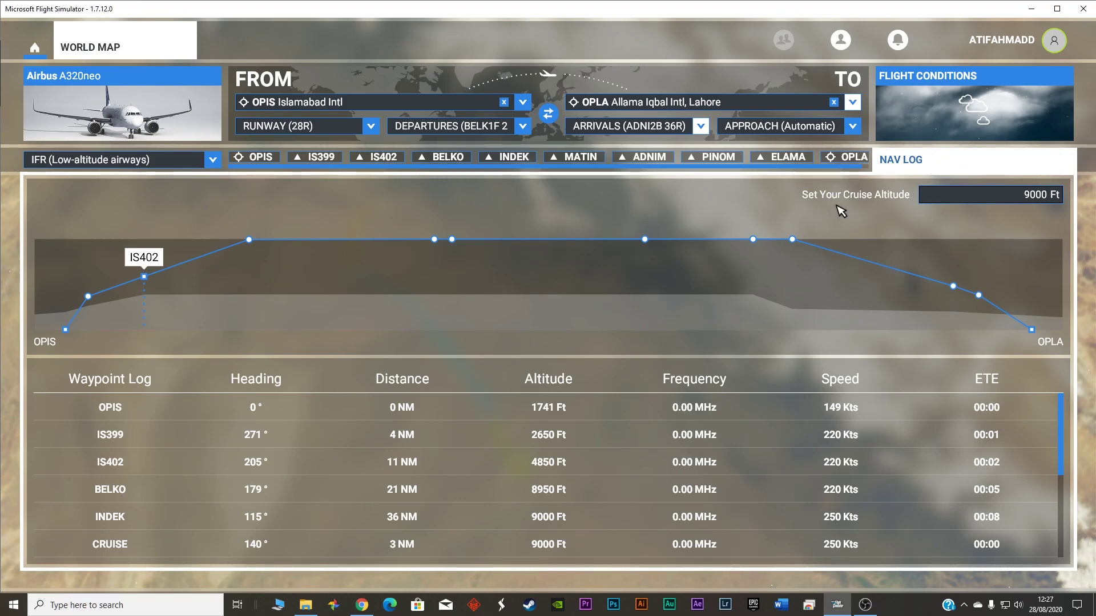
{"action": "scroll", "coordinate": [187, 449], "scroll_direction": "down", "scroll_amount": 5}
{"action": "scroll", "coordinate": [264, 452], "scroll_direction": "up", "scroll_amount": 5}
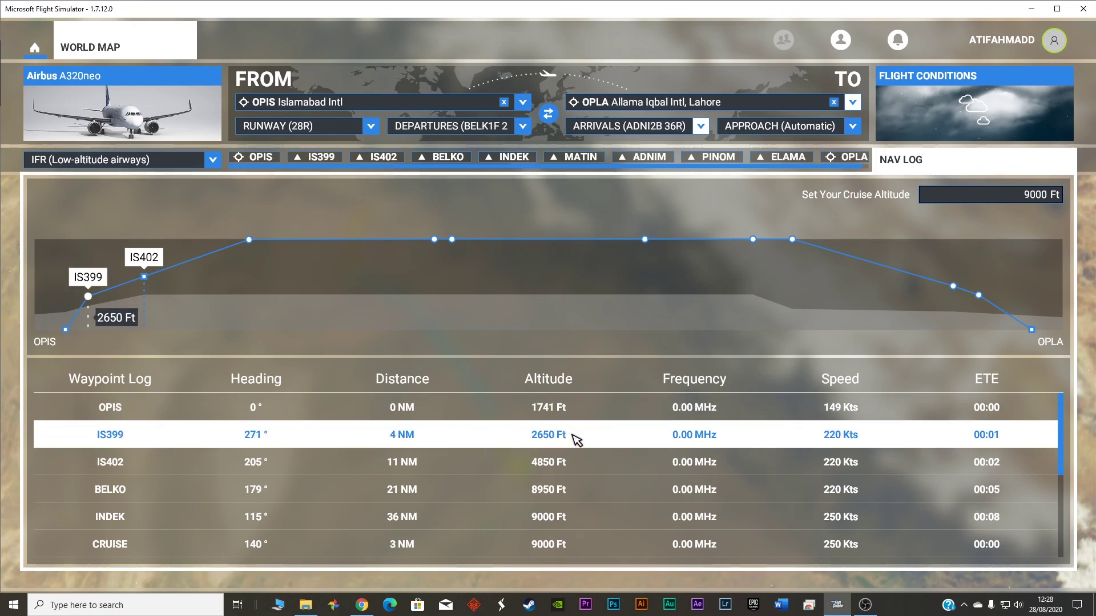
Step: Review the altitudes, speeds and estimated times of all waypoints from Islamabad to Lahore in the nav log
{"action": "scroll", "coordinate": [570, 451], "scroll_direction": "down", "scroll_amount": 5}
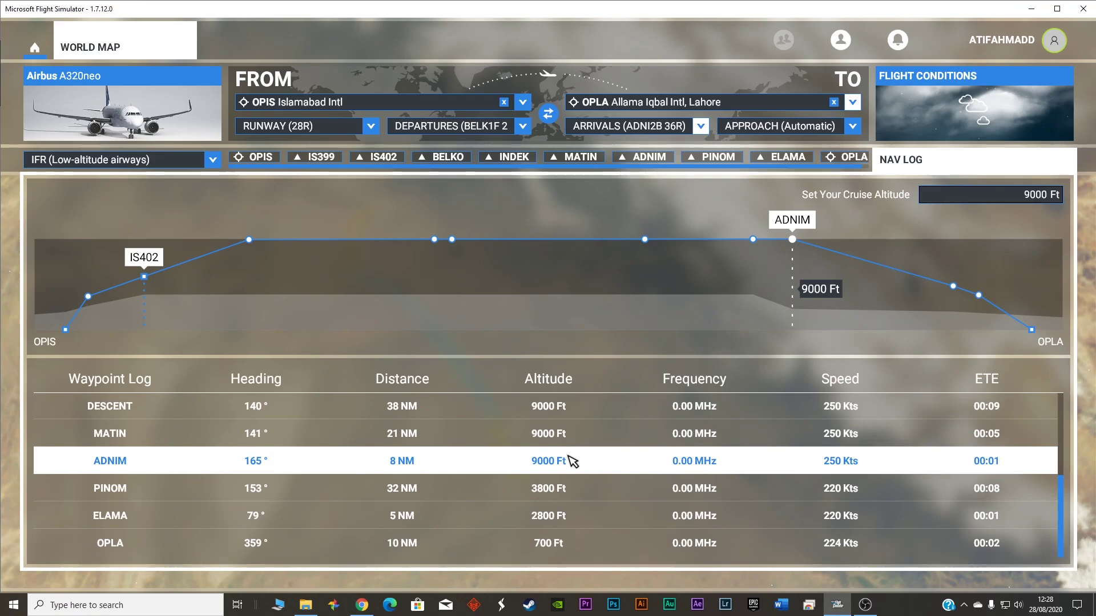
{"action": "scroll", "coordinate": [567, 459], "scroll_direction": "up", "scroll_amount": 5}
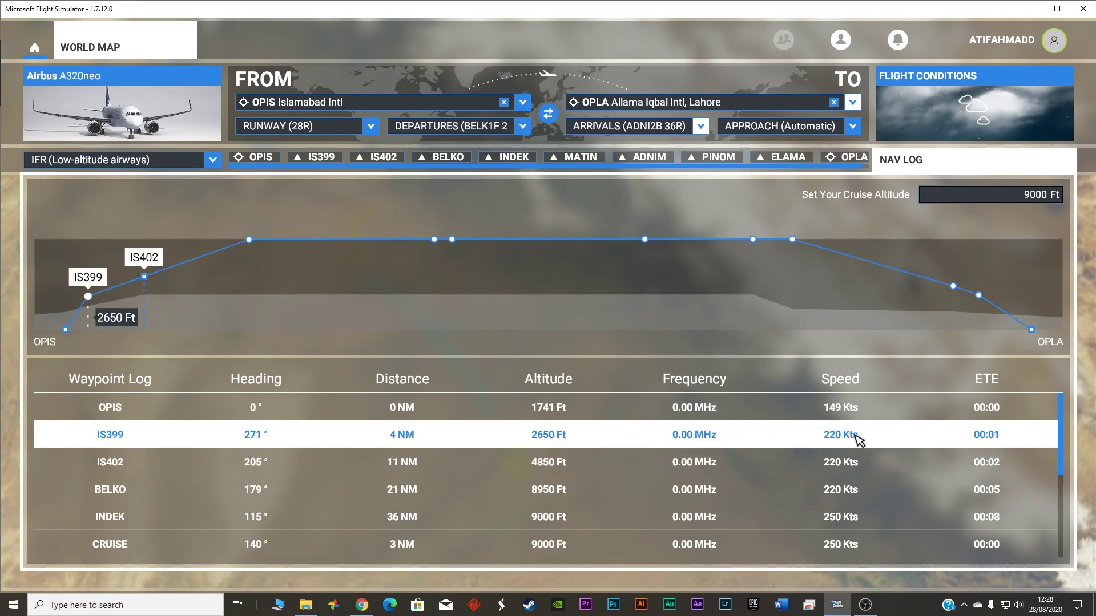
{"action": "scroll", "coordinate": [856, 443], "scroll_direction": "down", "scroll_amount": 2}
{"action": "scroll", "coordinate": [853, 491], "scroll_direction": "down", "scroll_amount": 3}
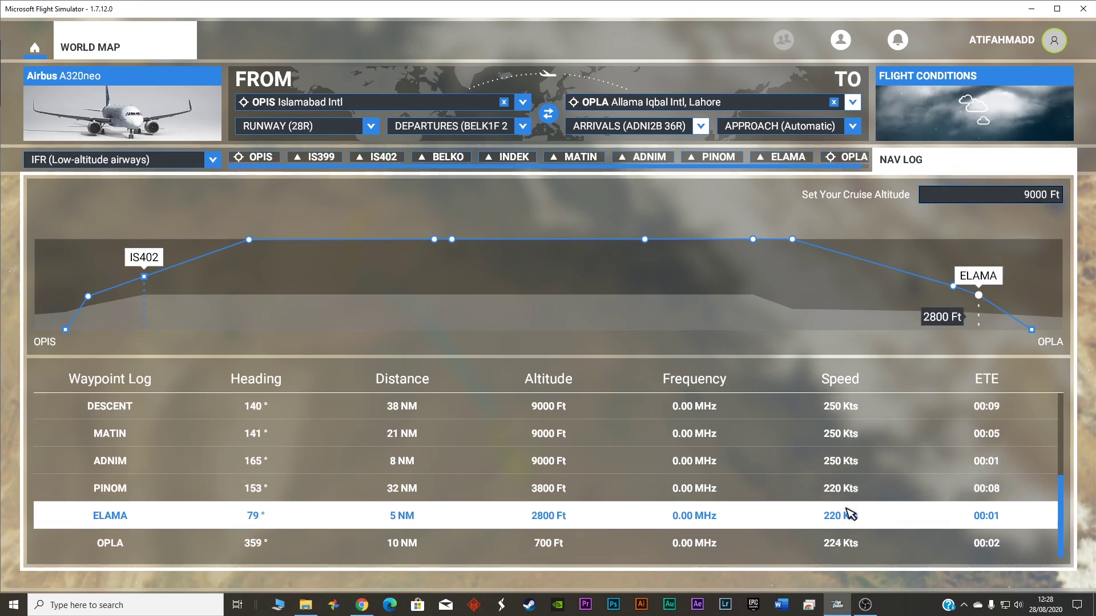
{"action": "scroll", "coordinate": [853, 515], "scroll_direction": "up", "scroll_amount": 2}
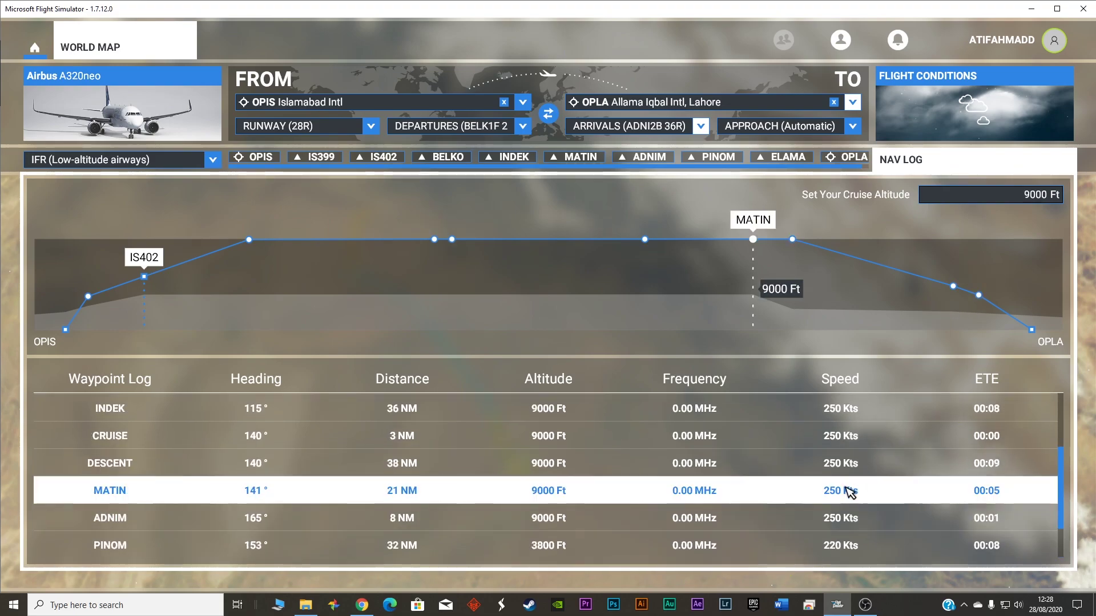
{"action": "scroll", "coordinate": [862, 494], "scroll_direction": "down", "scroll_amount": 2}
{"action": "scroll", "coordinate": [850, 515], "scroll_direction": "up", "scroll_amount": 5}
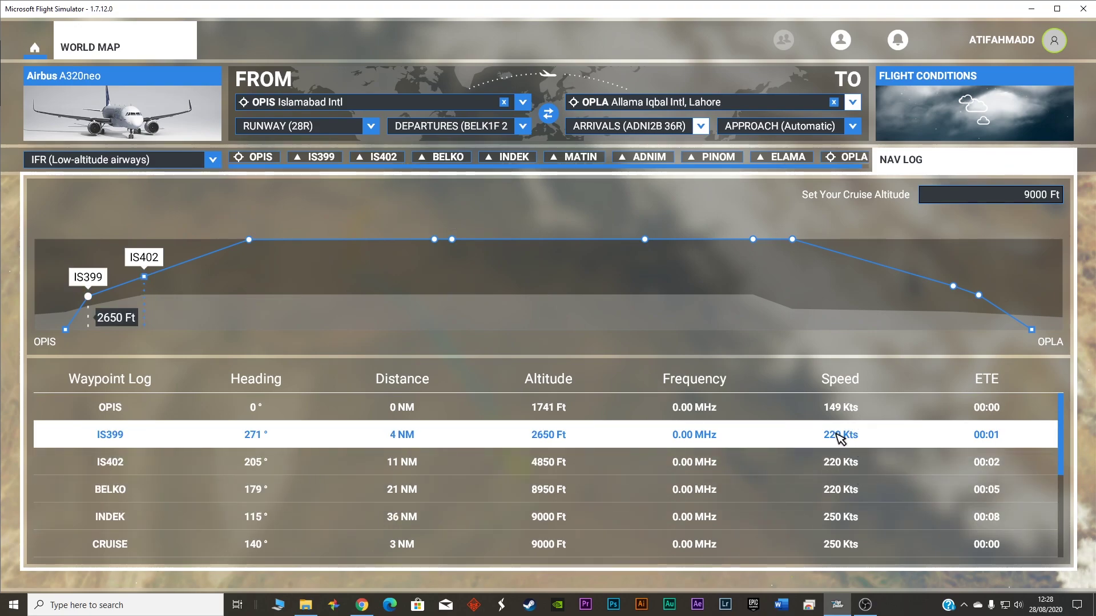
{"action": "scroll", "coordinate": [834, 484], "scroll_direction": "down", "scroll_amount": 3}
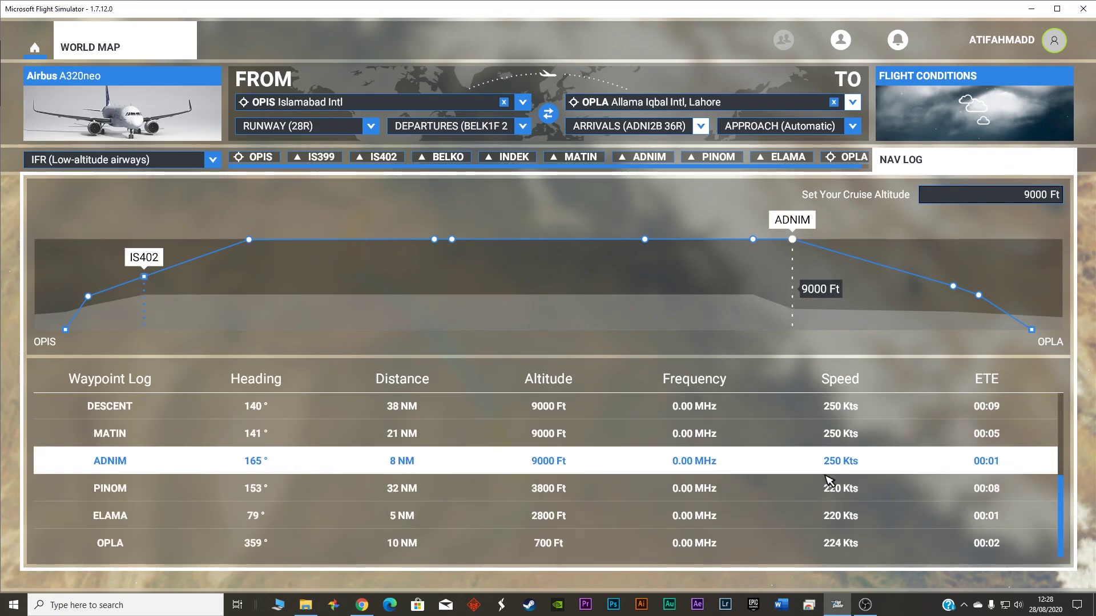
{"action": "scroll", "coordinate": [958, 465], "scroll_direction": "up", "scroll_amount": 3}
{"action": "scroll", "coordinate": [954, 461], "scroll_direction": "down", "scroll_amount": 3}
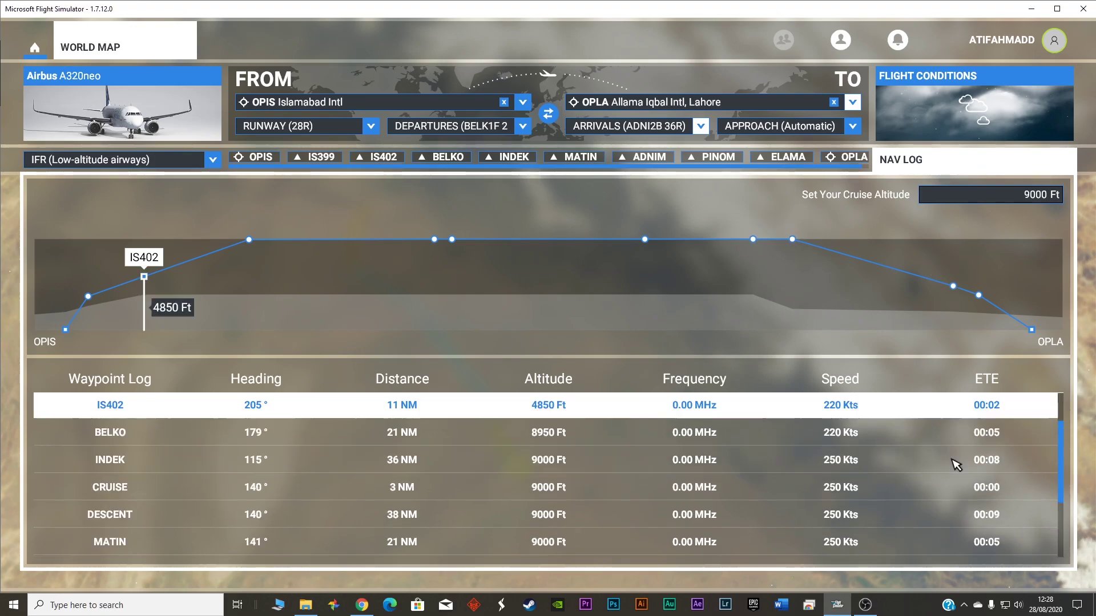
{"action": "scroll", "coordinate": [957, 463], "scroll_direction": "up", "scroll_amount": 3}
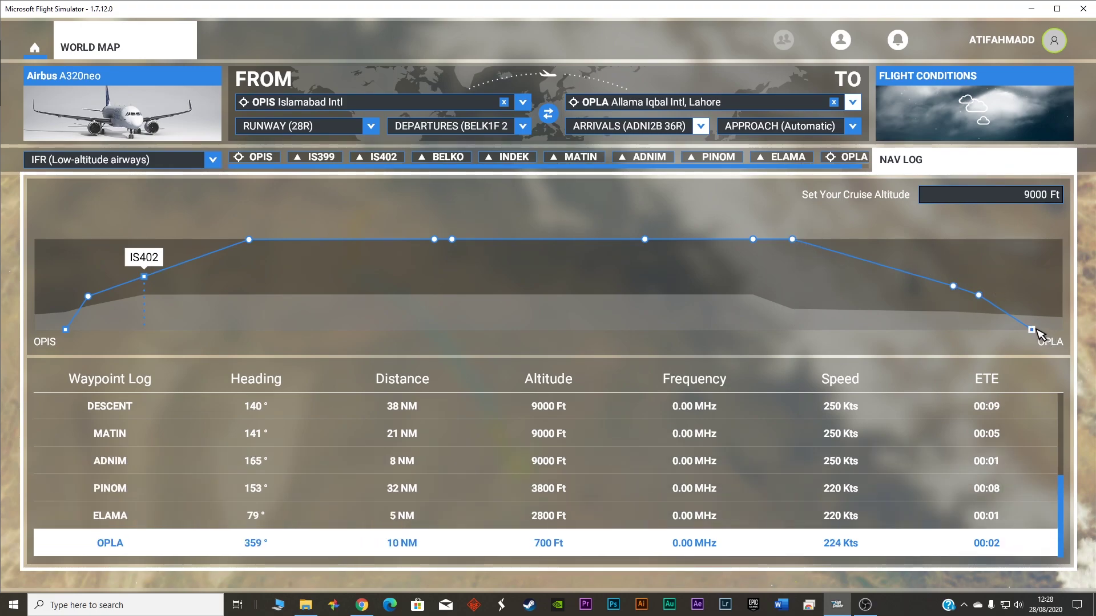
Step: Try IFR high-altitude airways for the route and review the altitude profile, waypoint altitudes and speeds
{"action": "left_click", "coordinate": [71, 160]}
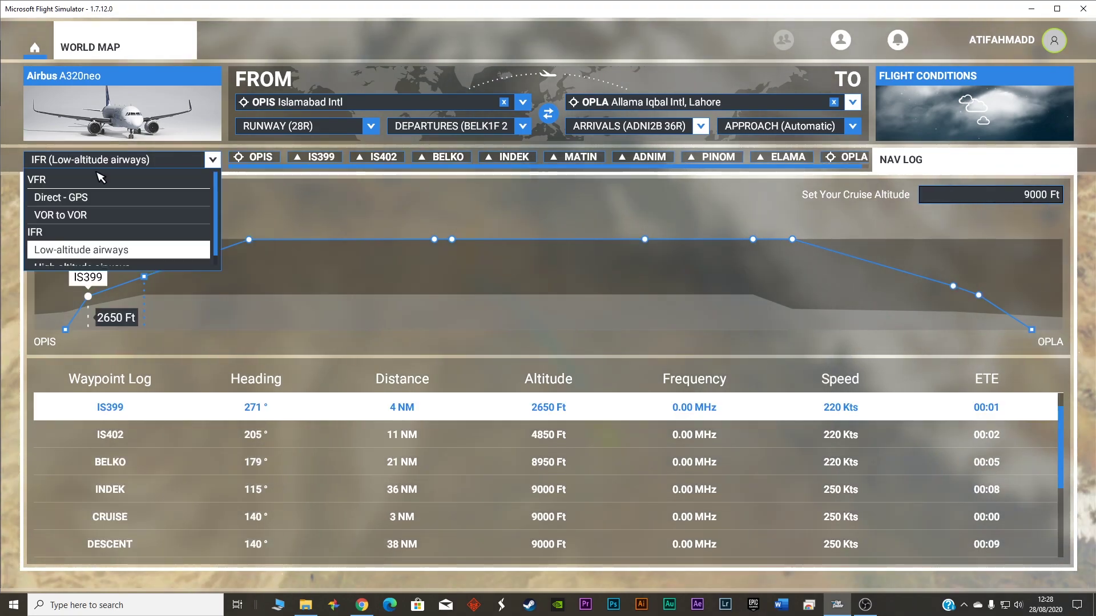
{"action": "scroll", "coordinate": [102, 194], "scroll_direction": "down", "scroll_amount": 1}
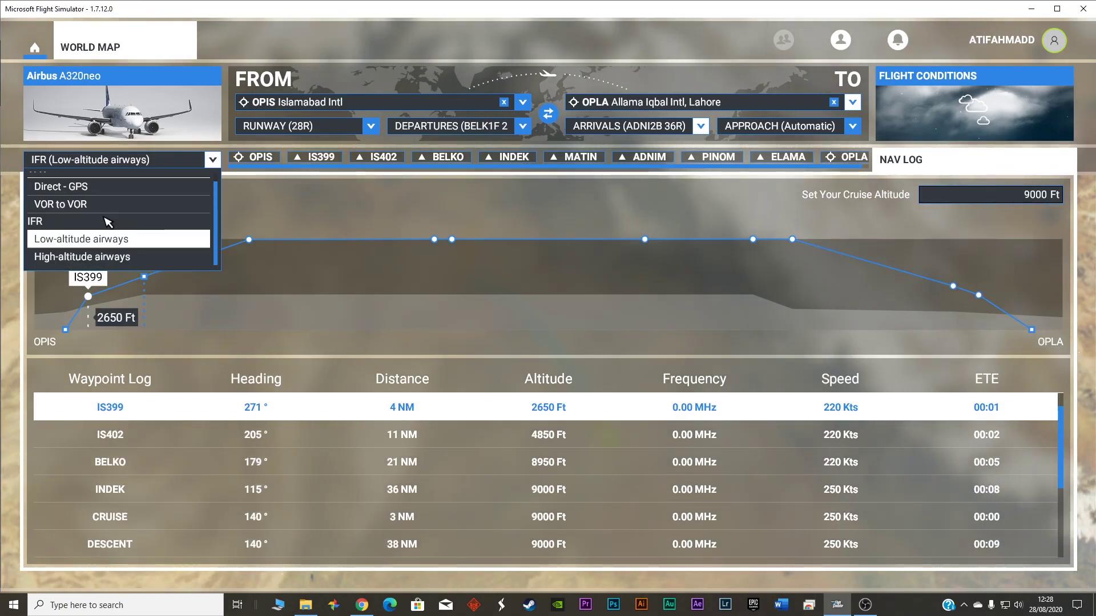
{"action": "left_click", "coordinate": [95, 257]}
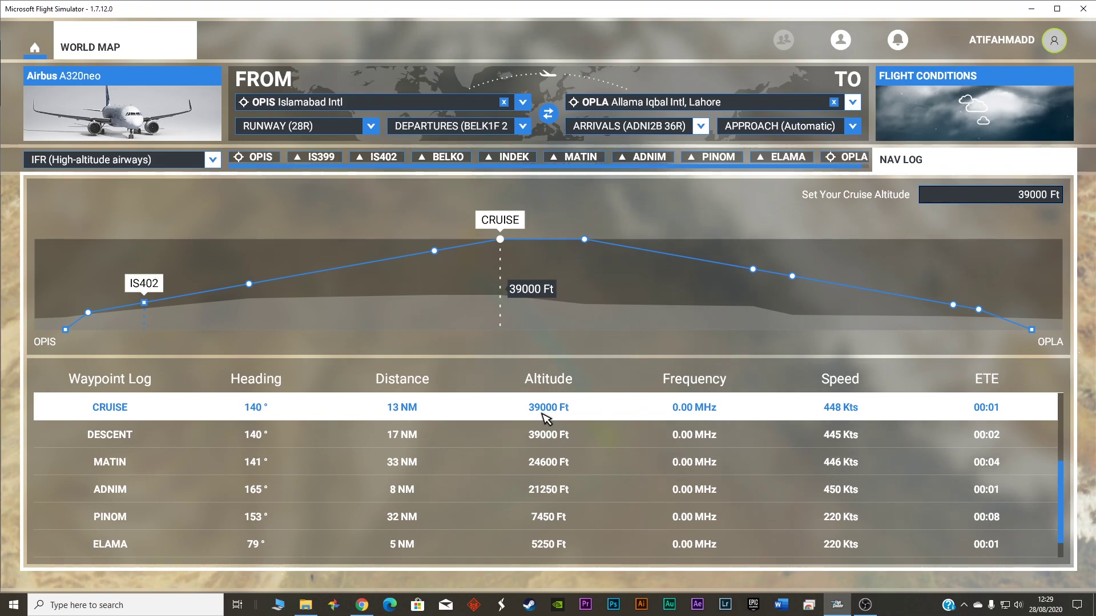
{"action": "scroll", "coordinate": [831, 429], "scroll_direction": "up", "scroll_amount": 1}
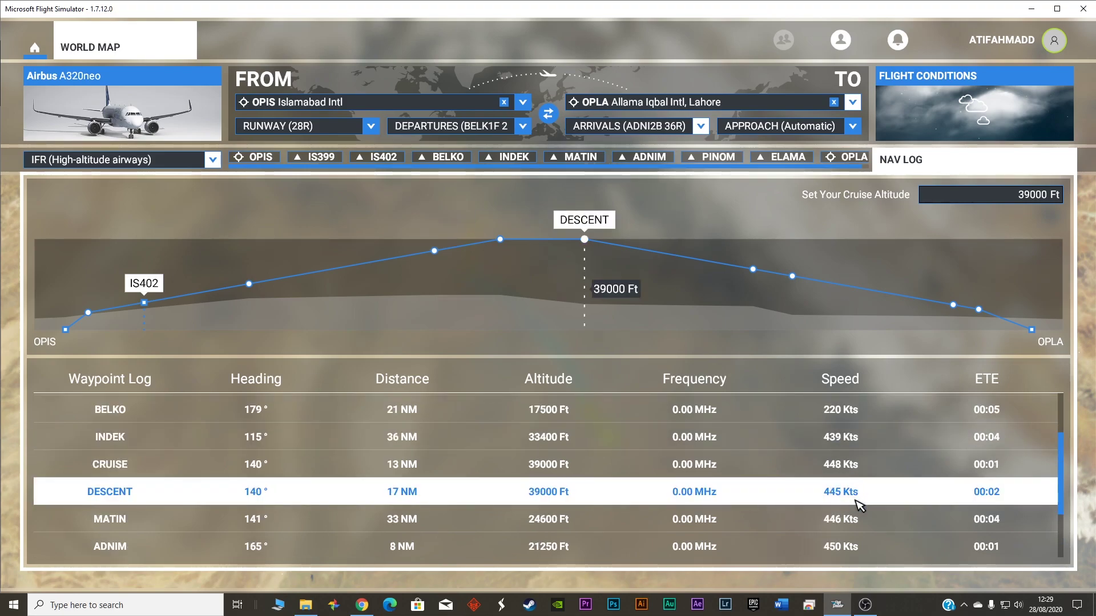
{"action": "scroll", "coordinate": [859, 505], "scroll_direction": "down", "scroll_amount": 1}
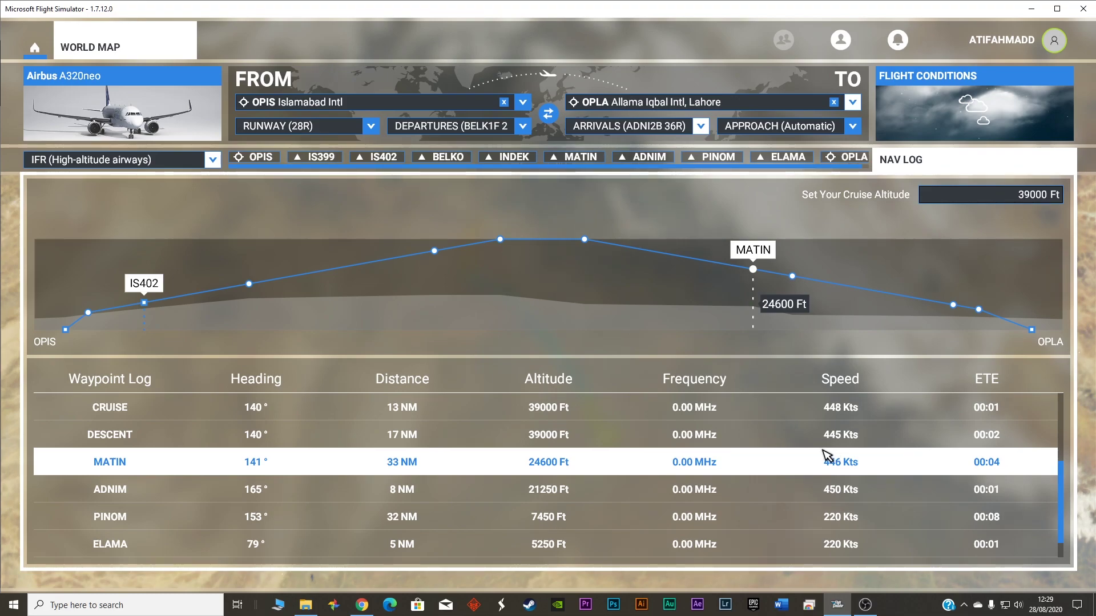
{"action": "scroll", "coordinate": [822, 407], "scroll_direction": "up", "scroll_amount": 3}
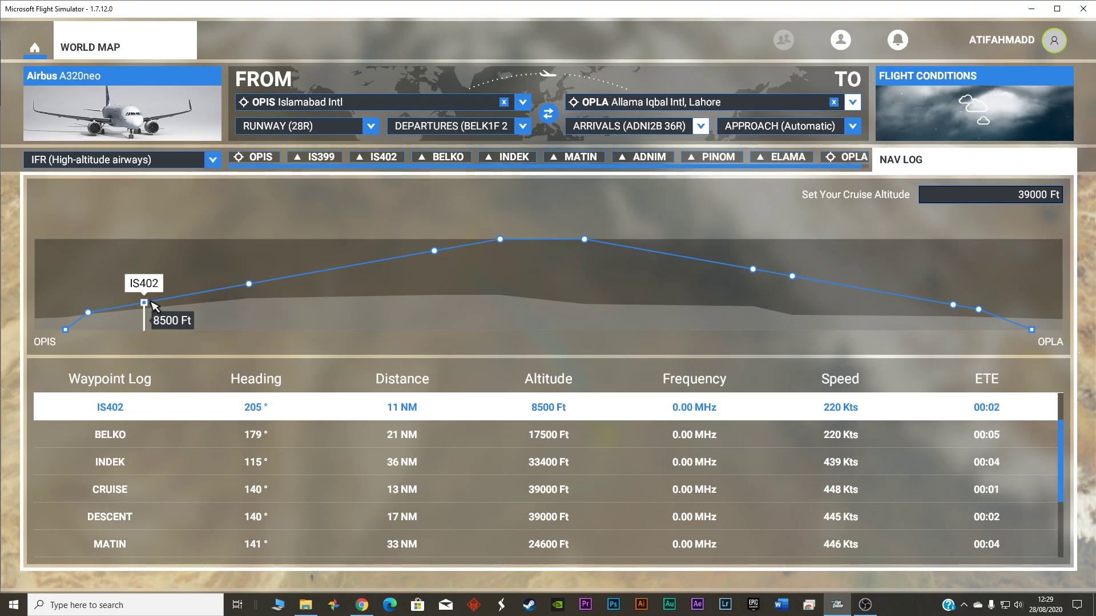
{"action": "left_click", "coordinate": [434, 250]}
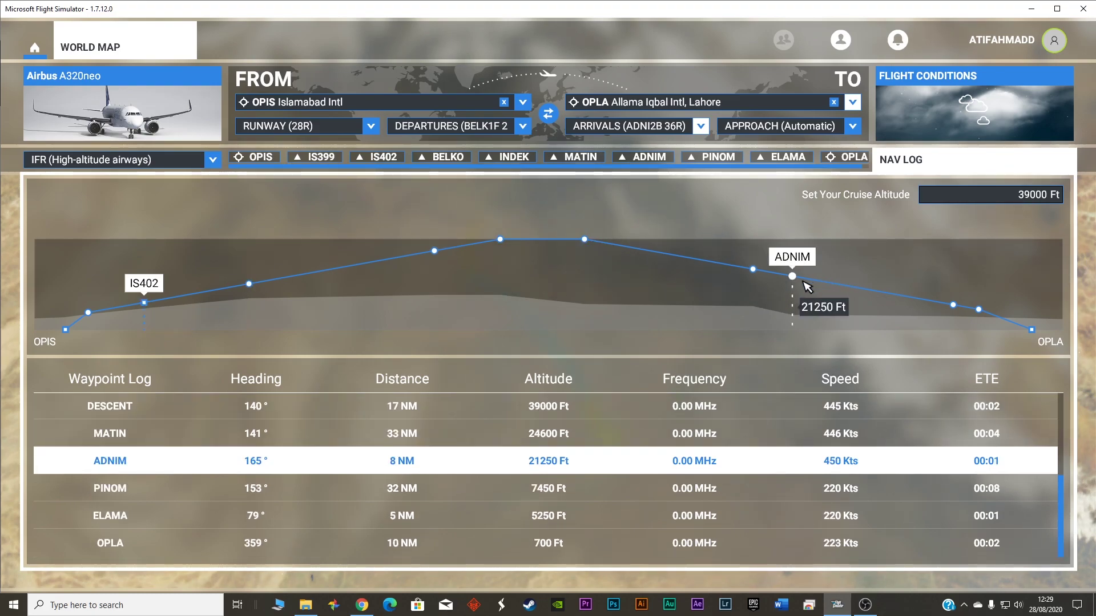
Step: Return the route to IFR low-altitude airways and try a cruise altitude of 20000 ft, checking the waypoint log
{"action": "left_click", "coordinate": [166, 165]}
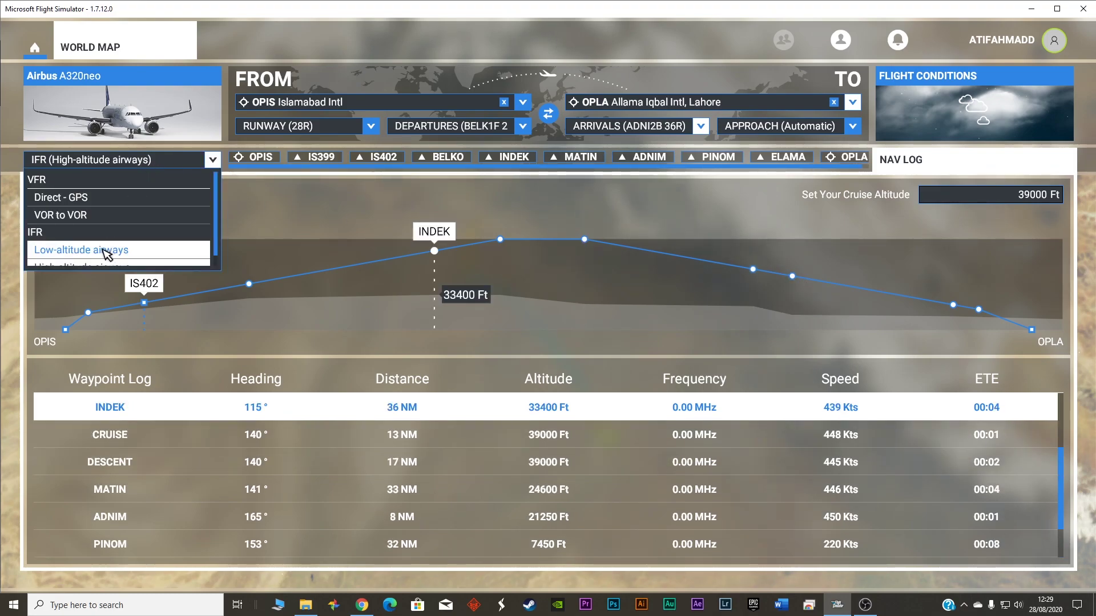
{"action": "left_click", "coordinate": [103, 253]}
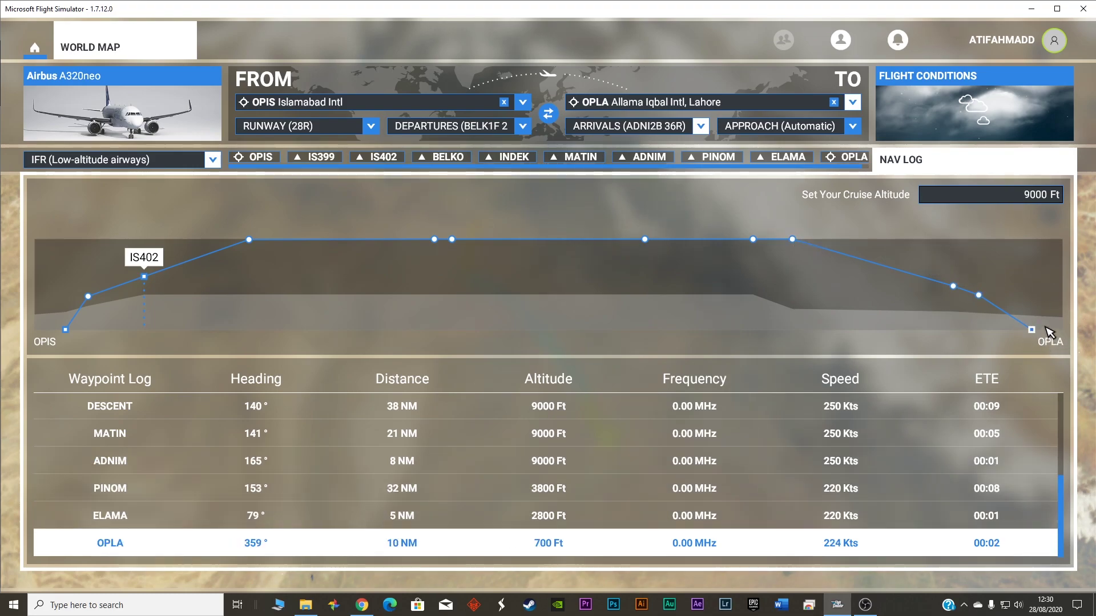
{"action": "left_click", "coordinate": [1029, 199]}
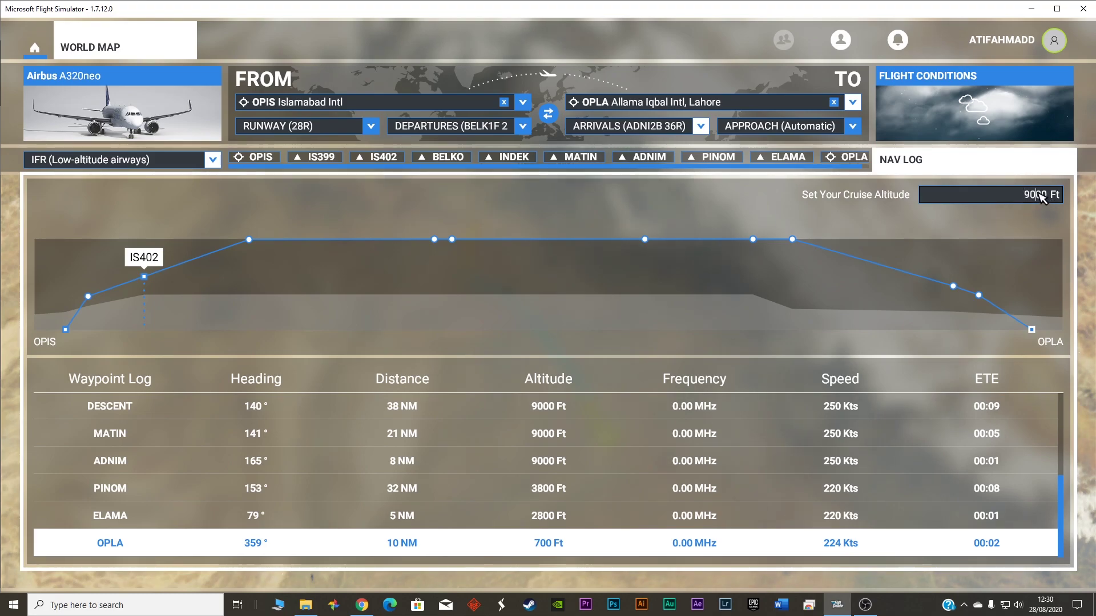
{"action": "double_click", "coordinate": [1041, 196]}
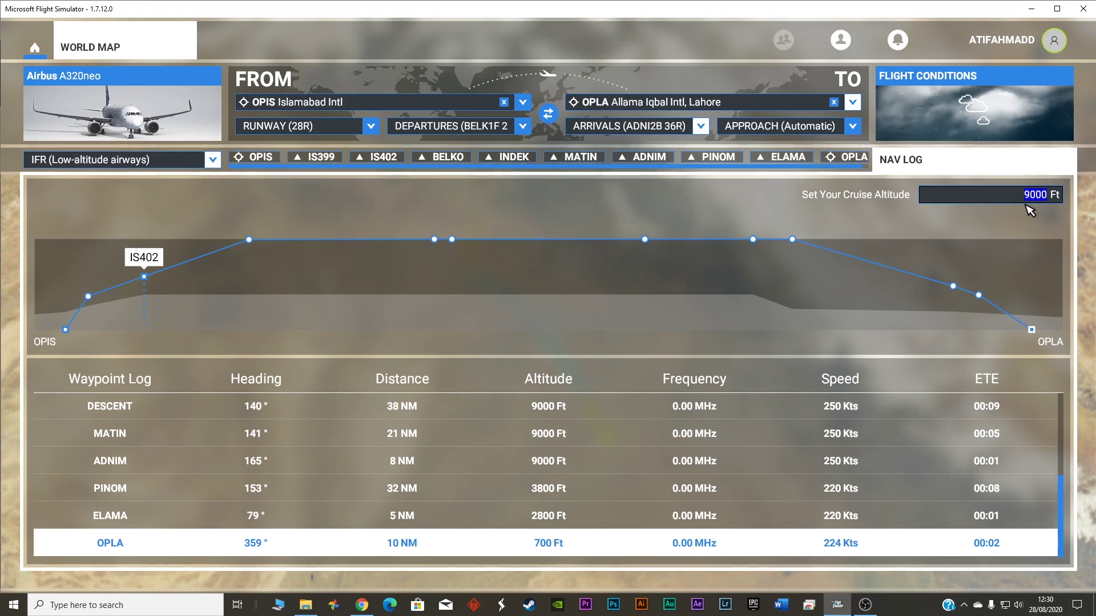
{"action": "type", "text": "2000"}
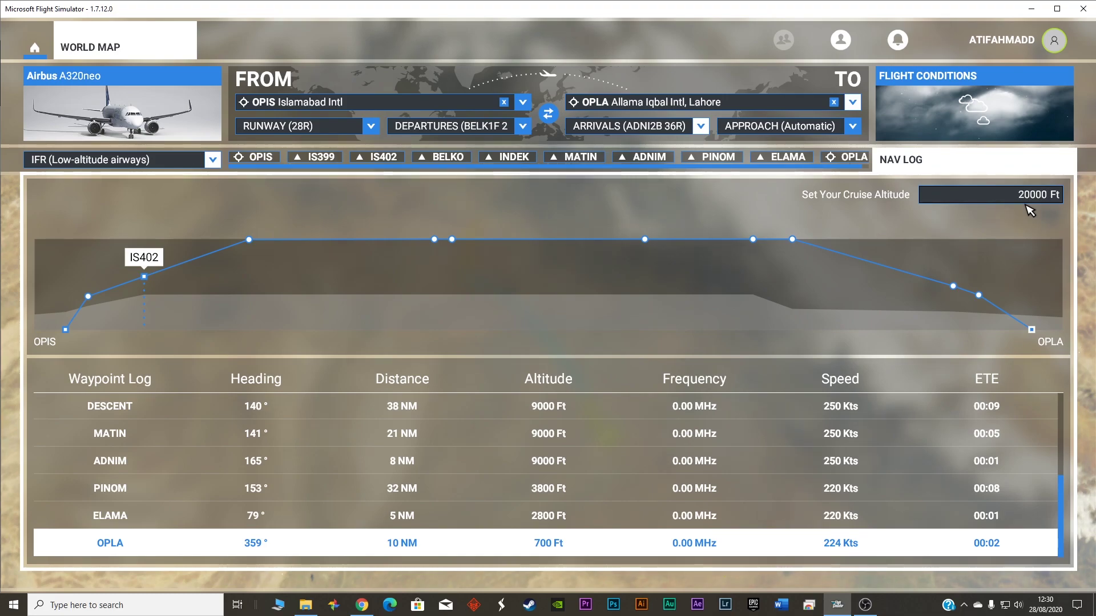
{"action": "key", "text": "Return"}
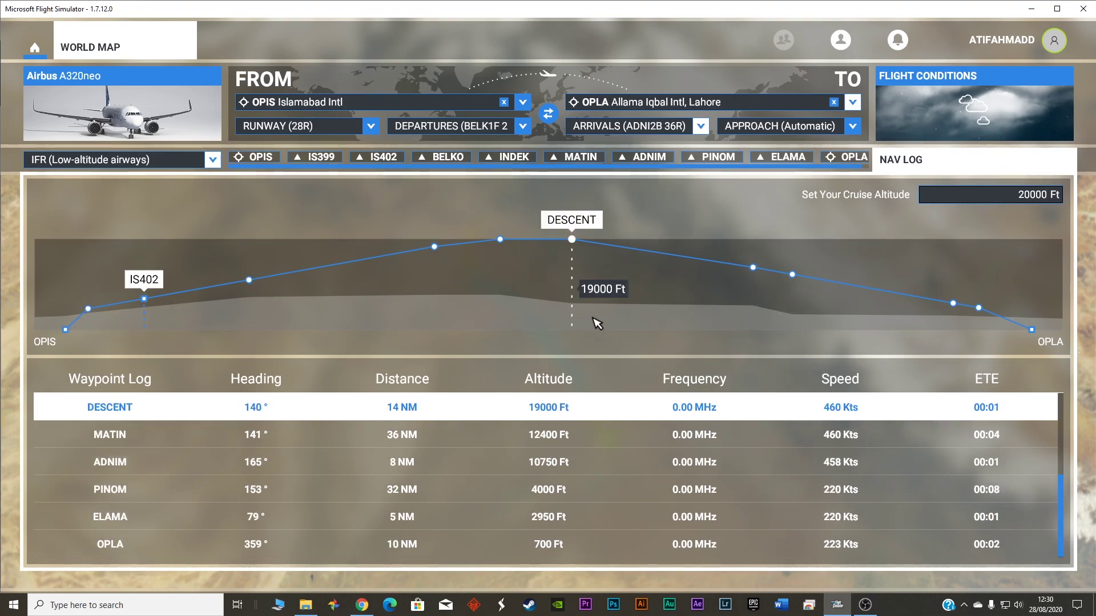
{"action": "scroll", "coordinate": [560, 460], "scroll_direction": "up", "scroll_amount": 3}
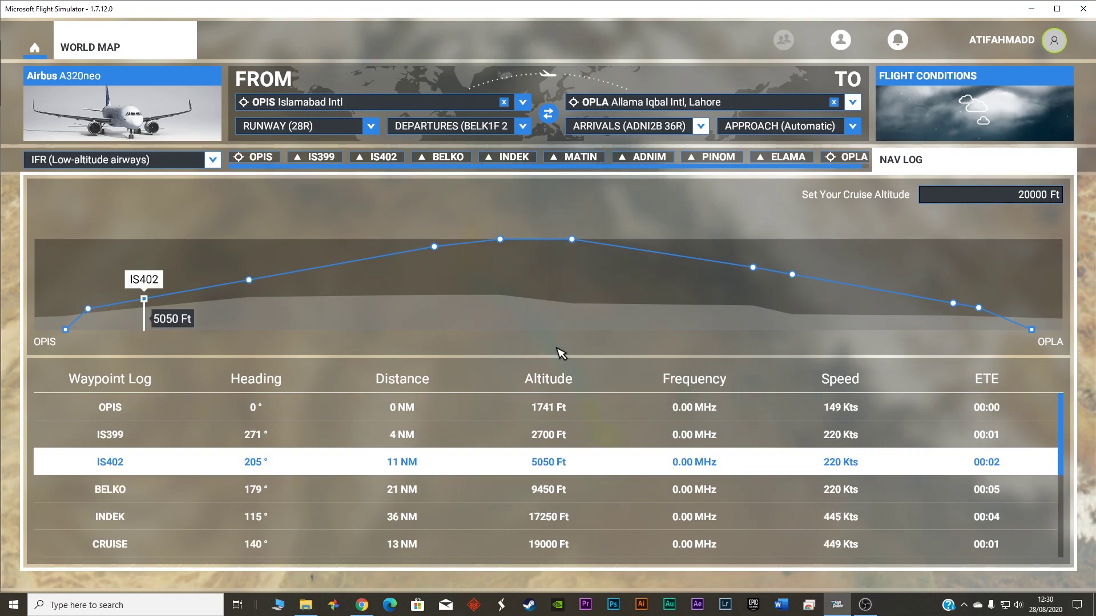
{"action": "scroll", "coordinate": [833, 450], "scroll_direction": "down", "scroll_amount": 1}
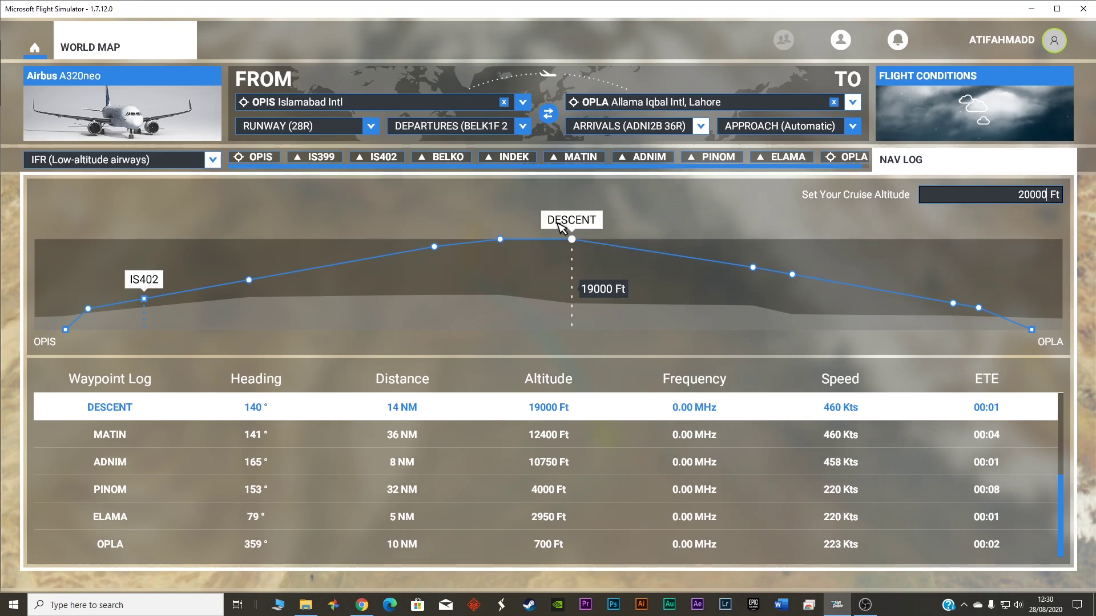
Step: Set the cruise altitude back to 9000 ft
{"action": "left_click", "coordinate": [1021, 195]}
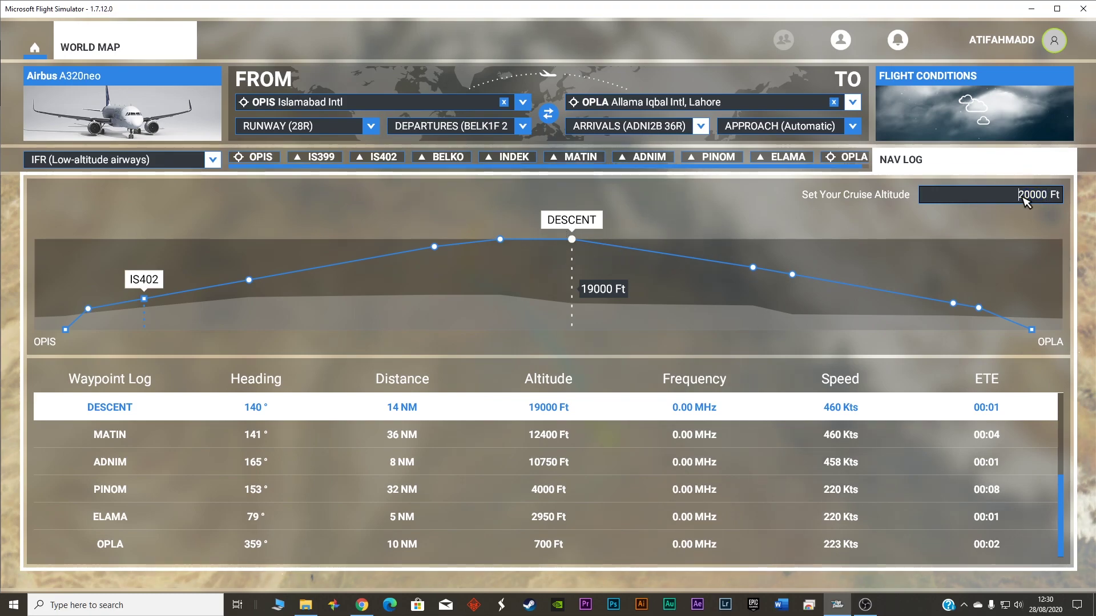
{"action": "double_click", "coordinate": [1039, 199]}
{"action": "key", "text": "BackSpace"}
{"action": "type", "text": "90"}
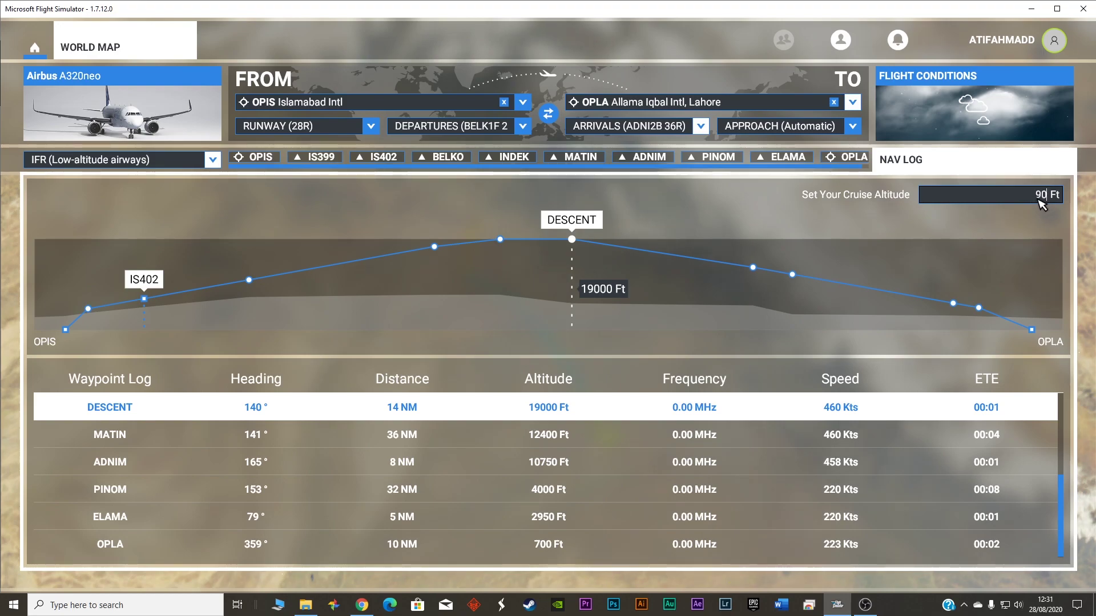
{"action": "type", "text": "00"}
{"action": "key", "text": "Return"}
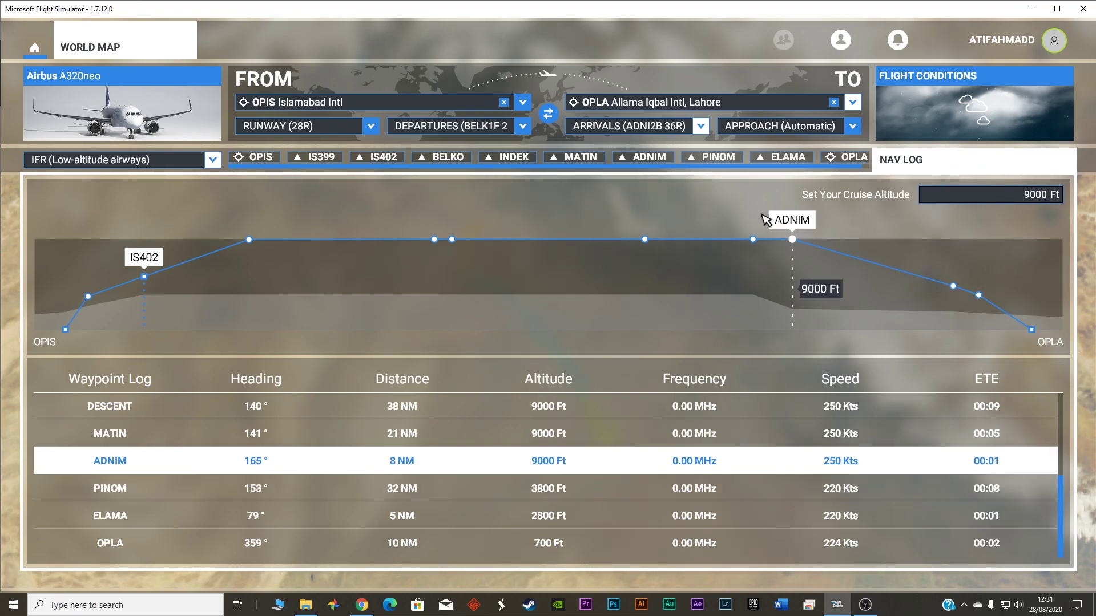
Step: Check the climb and descent along the altitude profile, and close the nav log to return to the map
{"action": "mouse_move", "coordinate": [89, 327]}
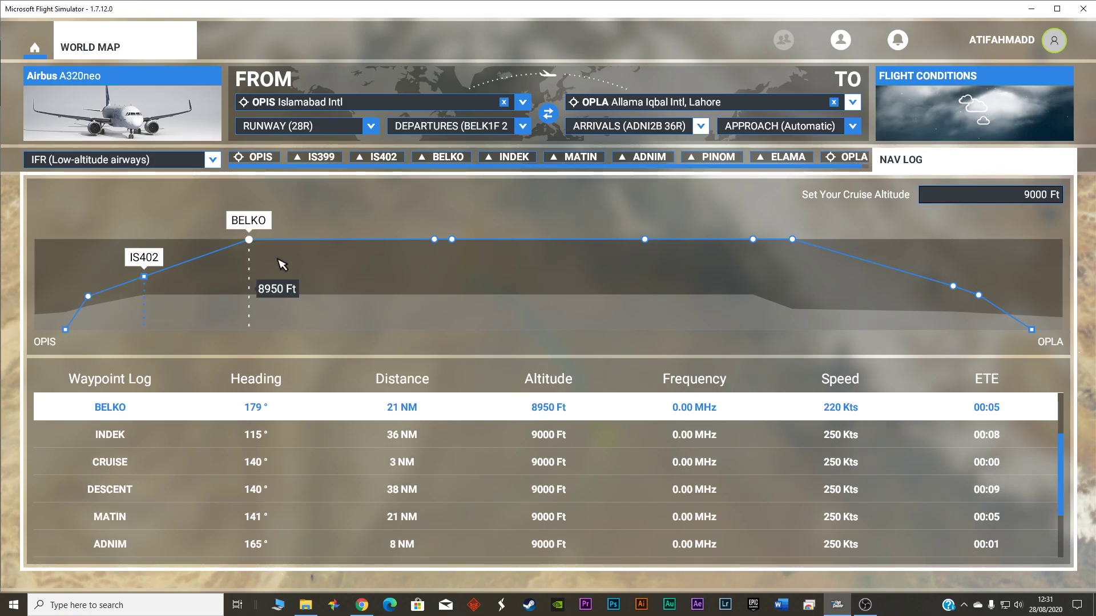
{"action": "mouse_move", "coordinate": [793, 243]}
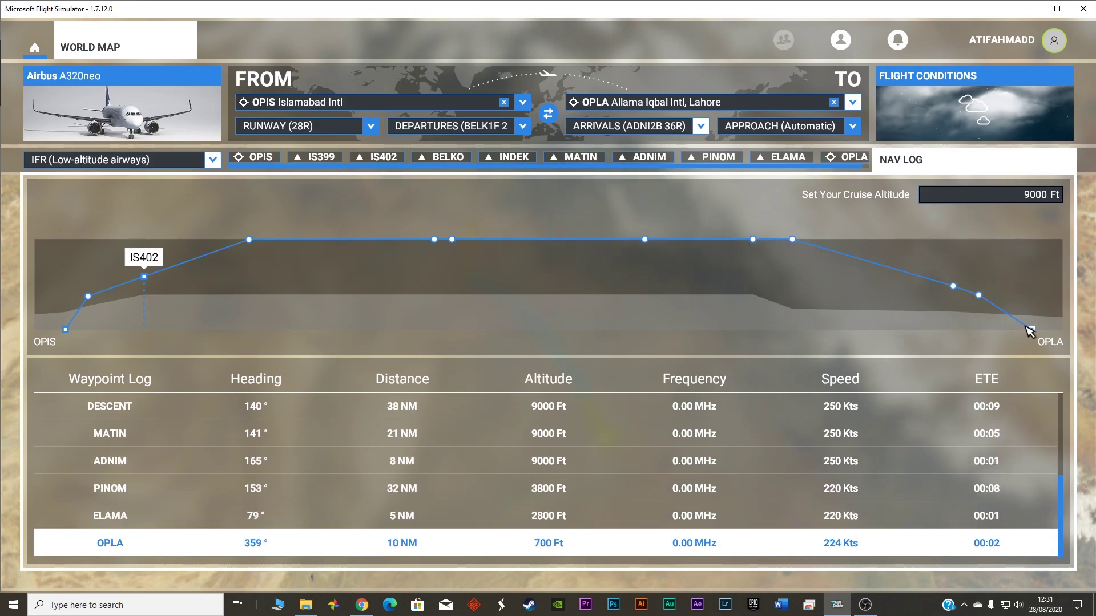
{"action": "left_click", "coordinate": [919, 163]}
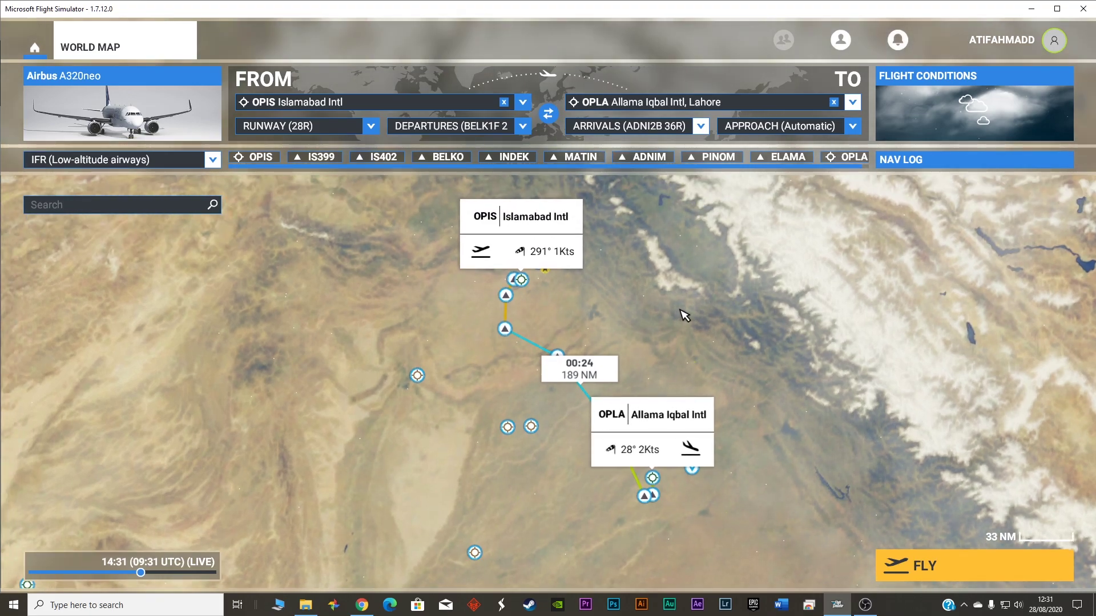
Step: Set multiplayer to Live Players in the flight conditions and return to the route map
{"action": "left_click", "coordinate": [976, 83]}
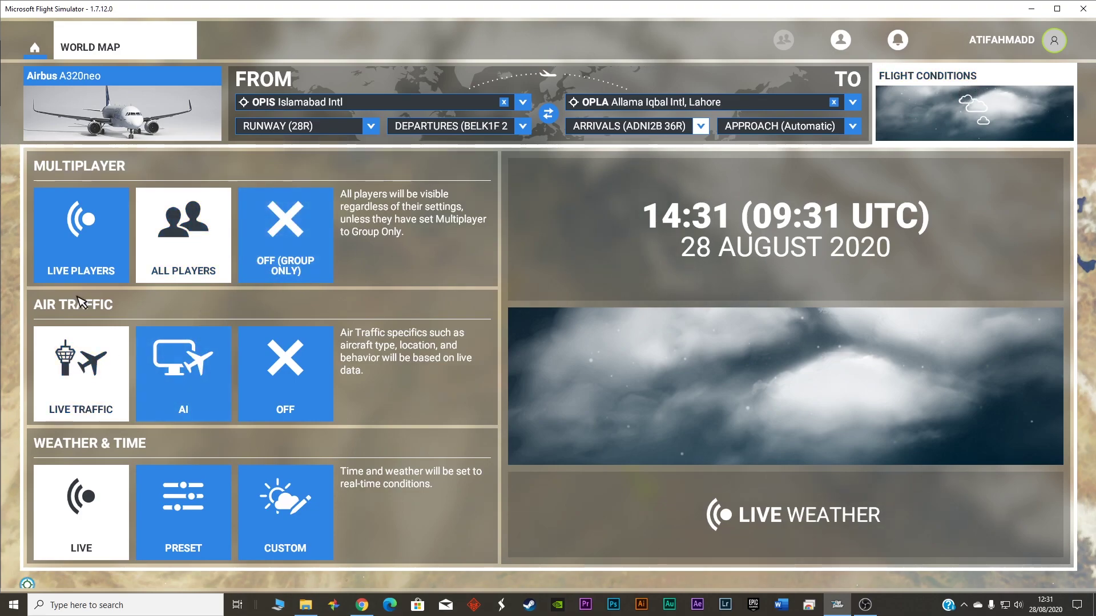
{"action": "left_click", "coordinate": [82, 273]}
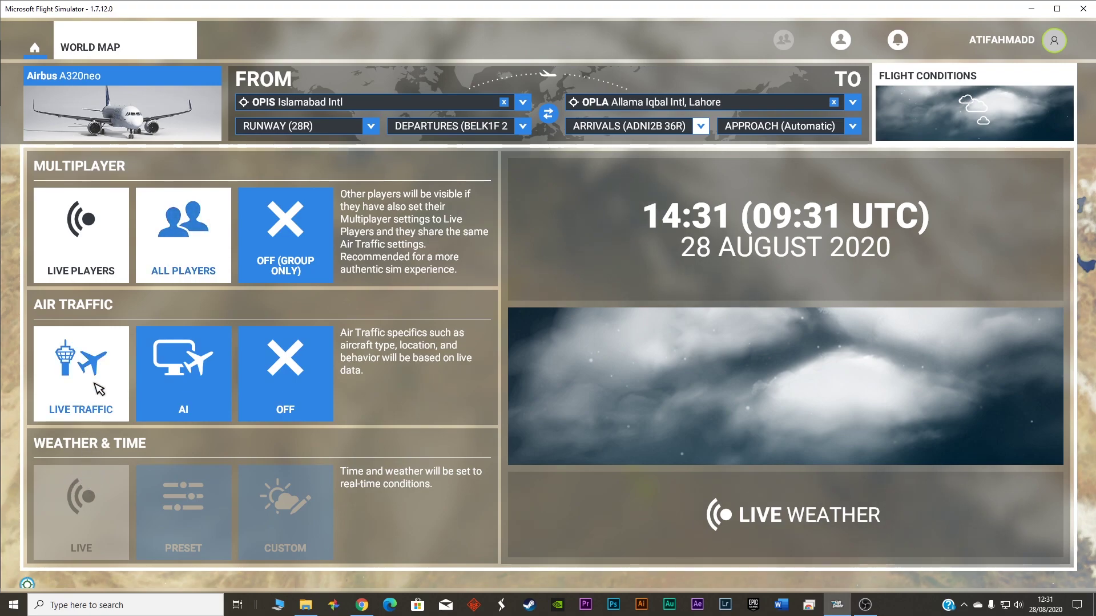
{"action": "left_click", "coordinate": [943, 86]}
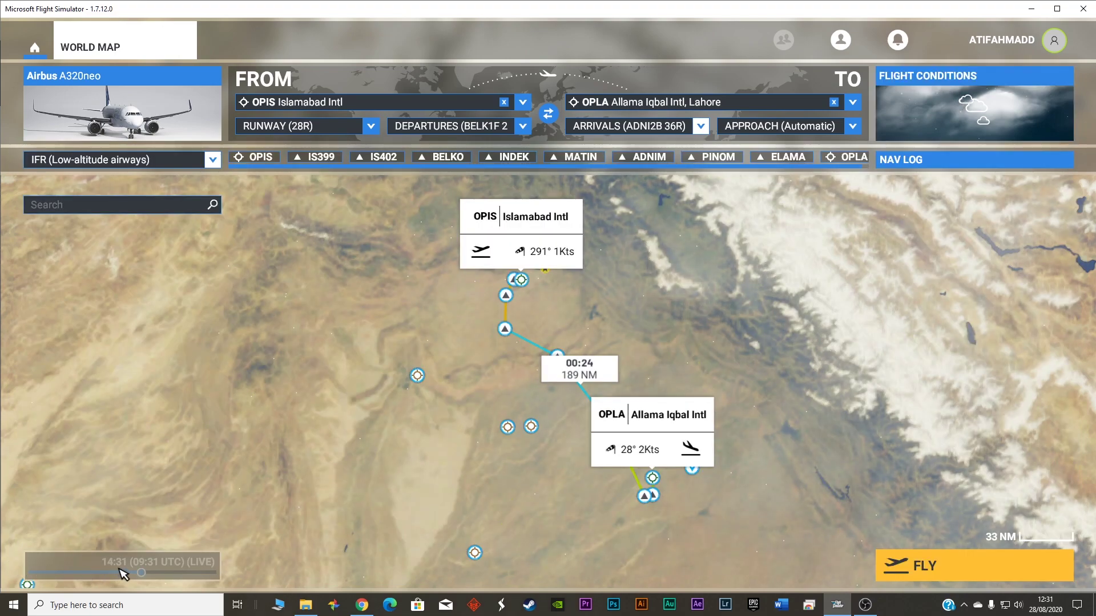